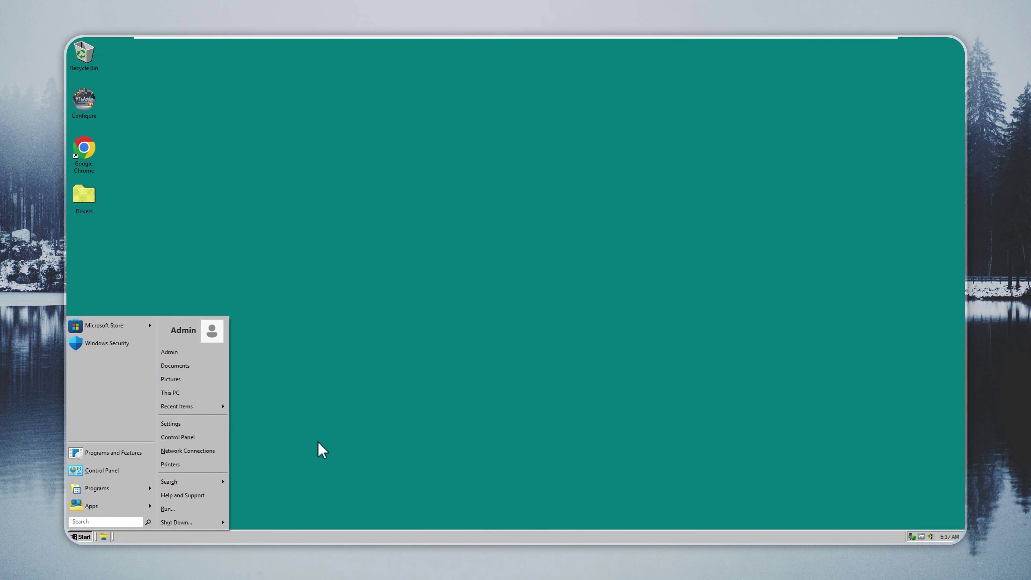
# Dismiss the Start menu and run winver to confirm Windows 11 Pro version 25H2
pyautogui.click(77, 536)
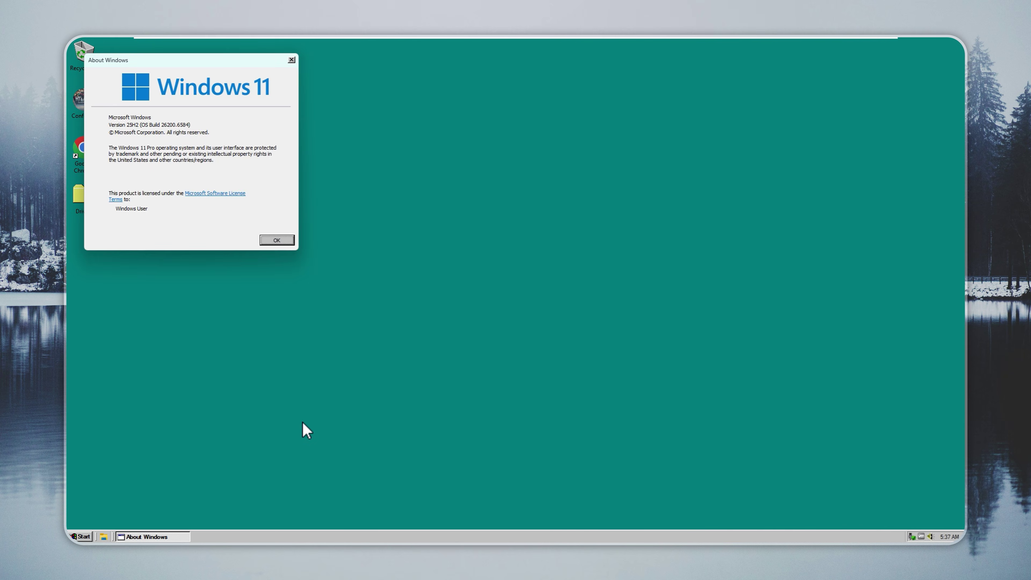
pyautogui.press('Return')
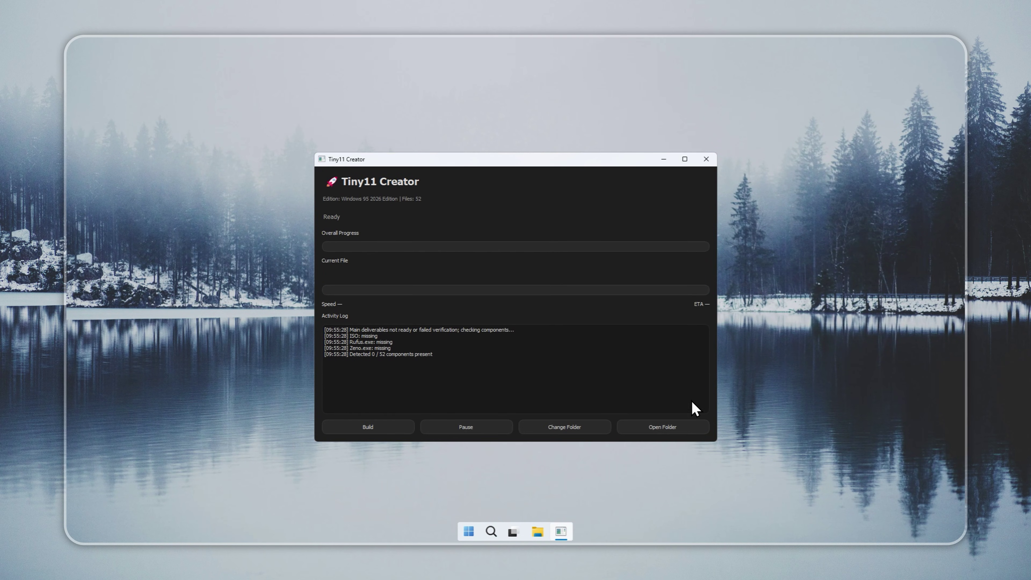
# Start the Tiny11 Creator build so the 52 component files begin downloading
pyautogui.click(372, 428)
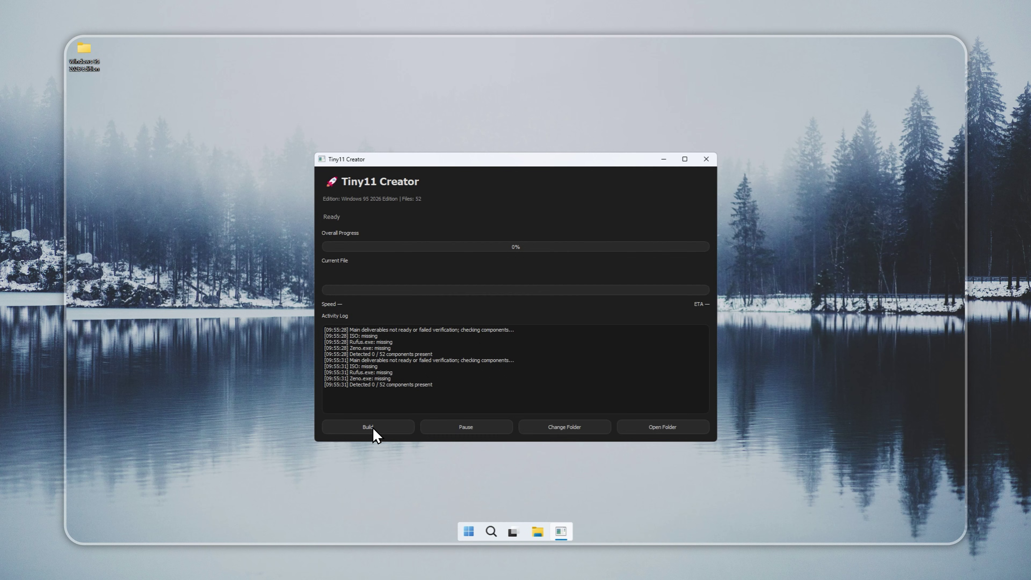
# Run the build until all 52 / 52 files complete and overall progress reaches 100%
pyautogui.click(373, 429)
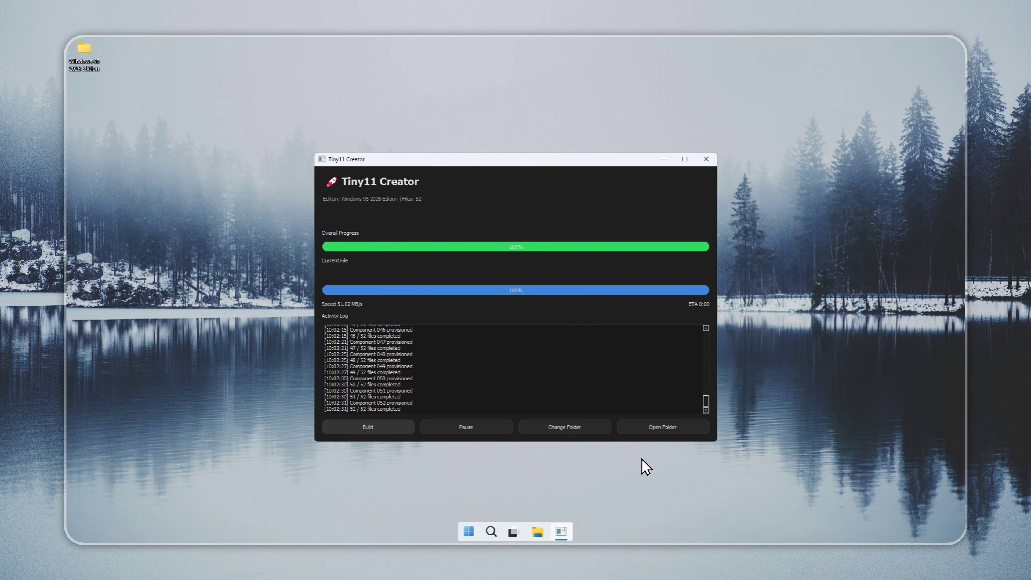
# Launch Zeno from the output folder, load the Windows 95 2026 Edition ISO, and start installation
pyautogui.click(651, 427)
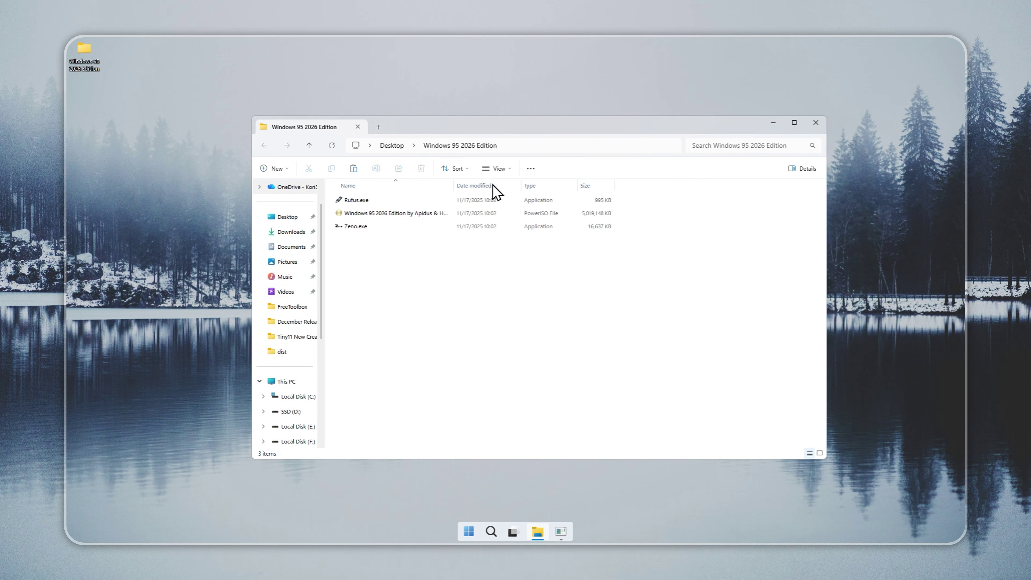
pyautogui.doubleClick(367, 226)
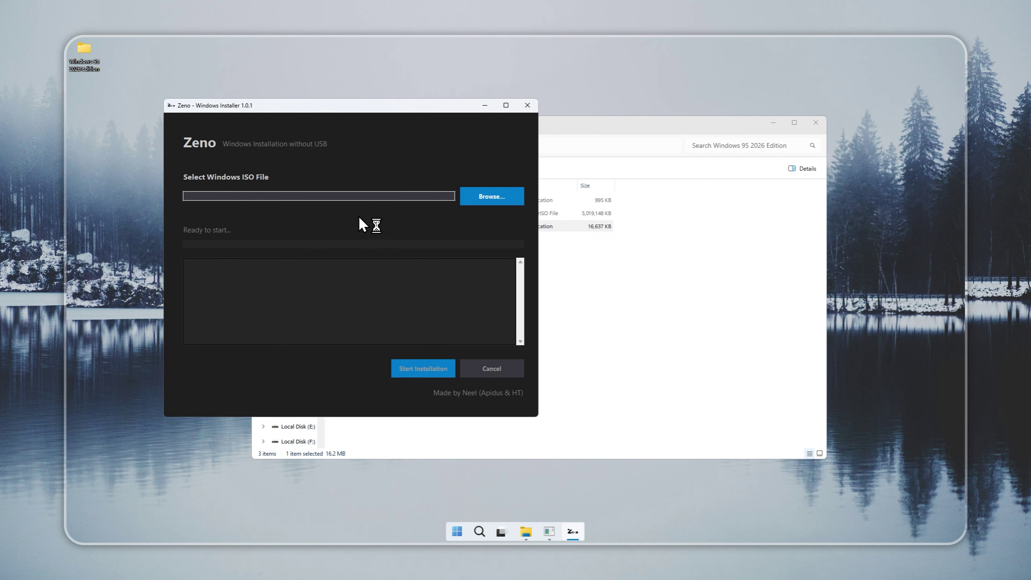
pyautogui.click(491, 197)
pyautogui.click(203, 238)
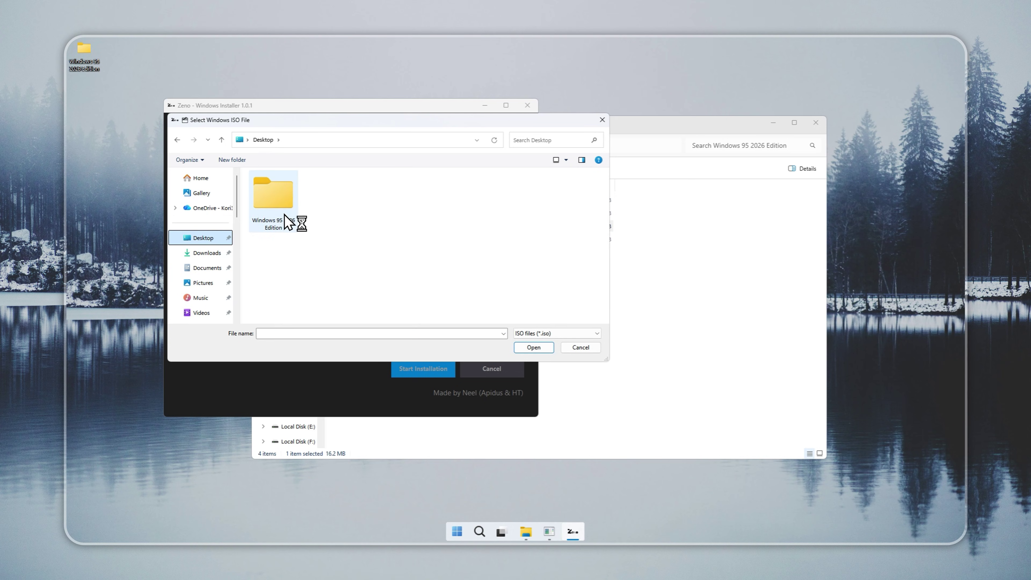
pyautogui.doubleClick(284, 219)
pyautogui.doubleClick(272, 196)
pyautogui.click(406, 368)
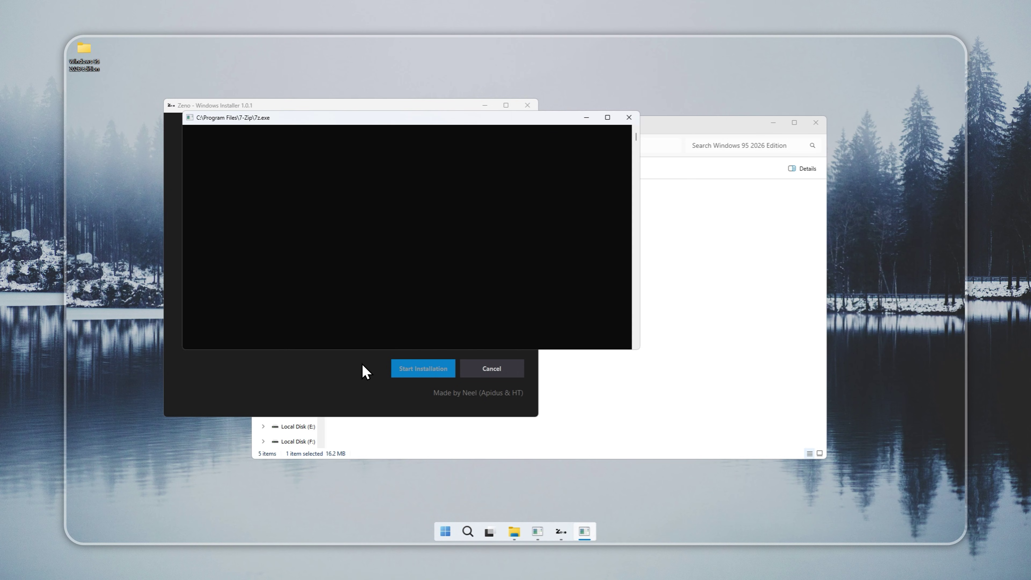
# Format Local Disk (F:) as NTFS, confirming the erase
pyautogui.scroll(-5, 211, 264)
pyautogui.click(202, 235)
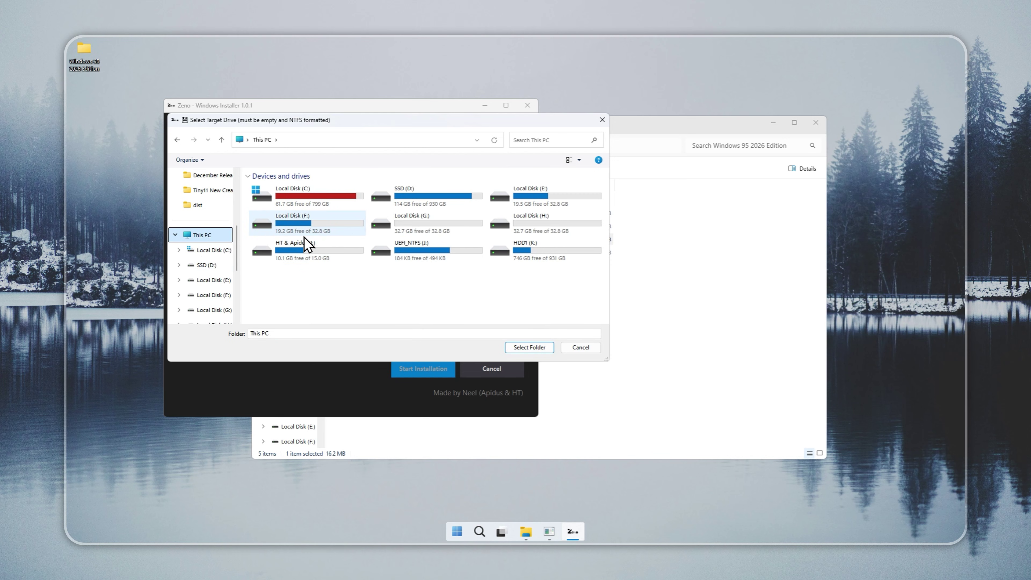
pyautogui.rightClick(311, 222)
pyautogui.click(353, 389)
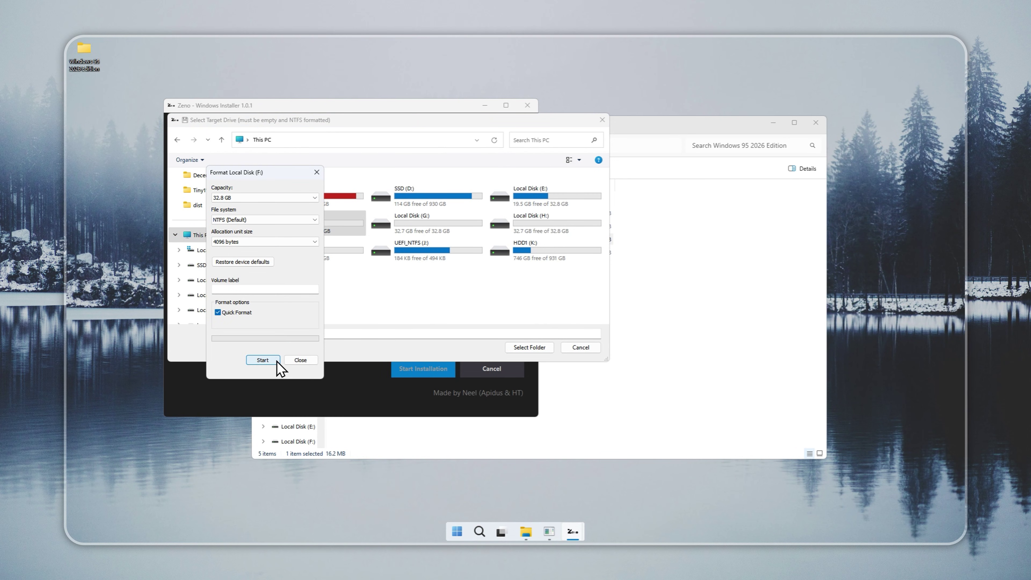
pyautogui.click(277, 362)
pyautogui.click(528, 284)
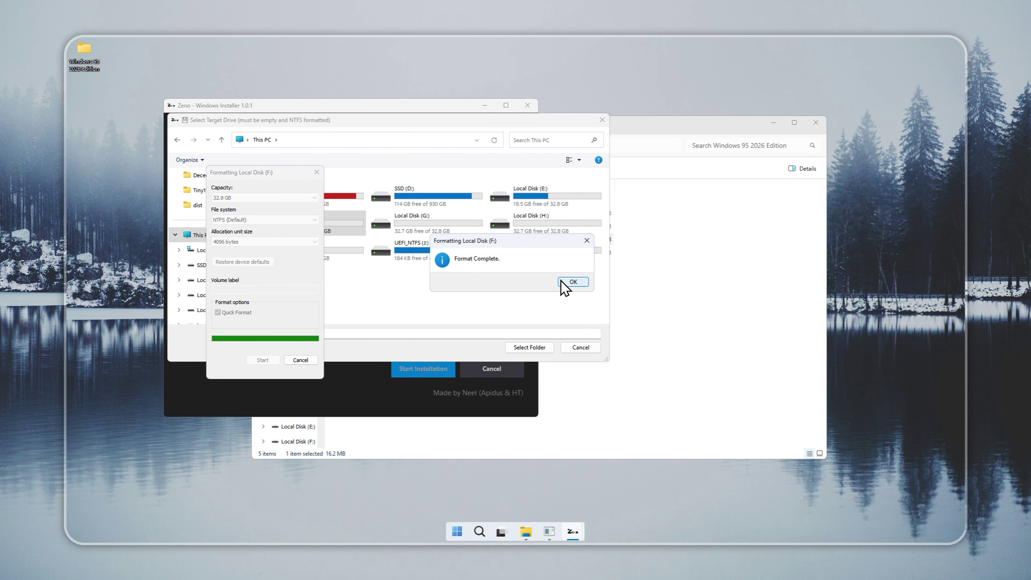
pyautogui.click(573, 281)
pyautogui.click(301, 359)
# Install the Windows image onto drive F: and acknowledge the success message
pyautogui.click(529, 347)
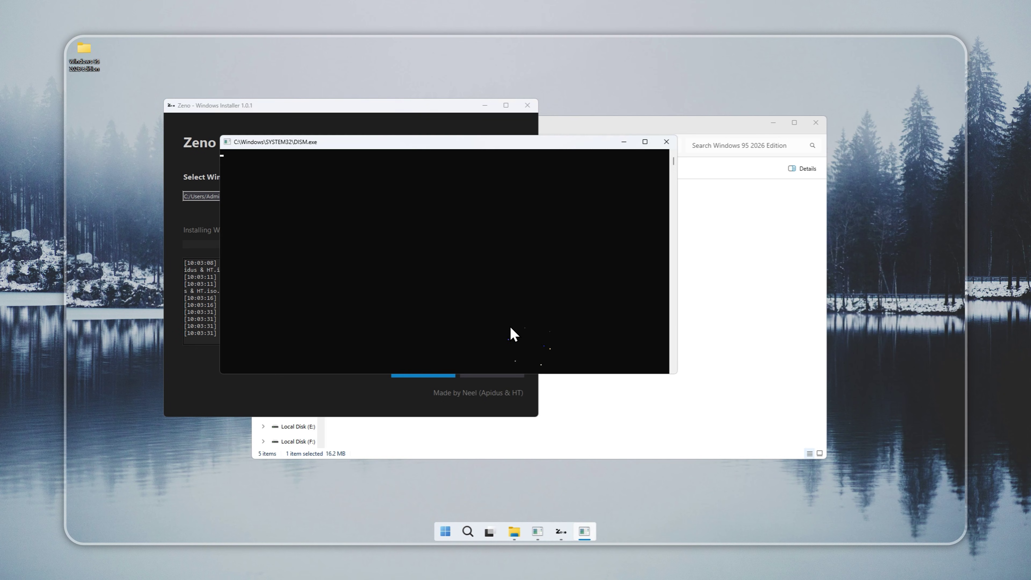
pyautogui.click(342, 393)
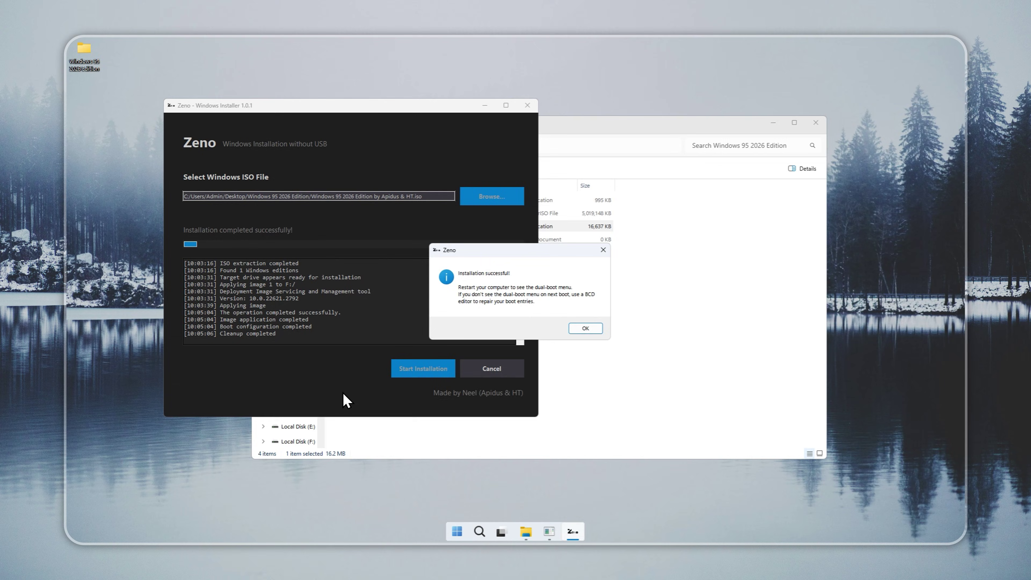
pyautogui.click(585, 328)
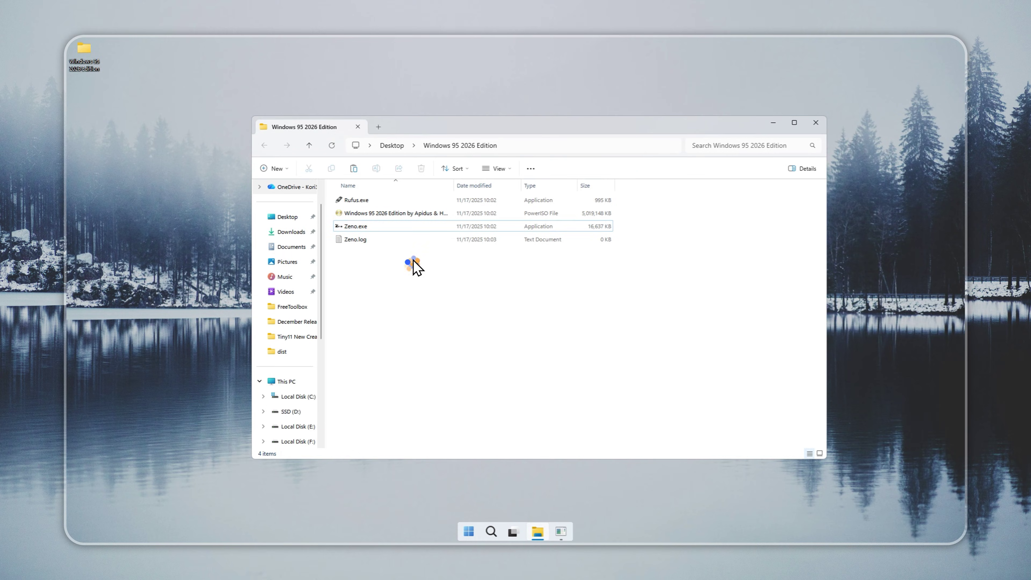
# Use Rufus to write the Windows 95 2026 Edition ISO to the 16 GB USB drive, accepting data erasure
pyautogui.click(394, 199)
pyautogui.doubleClick(394, 200)
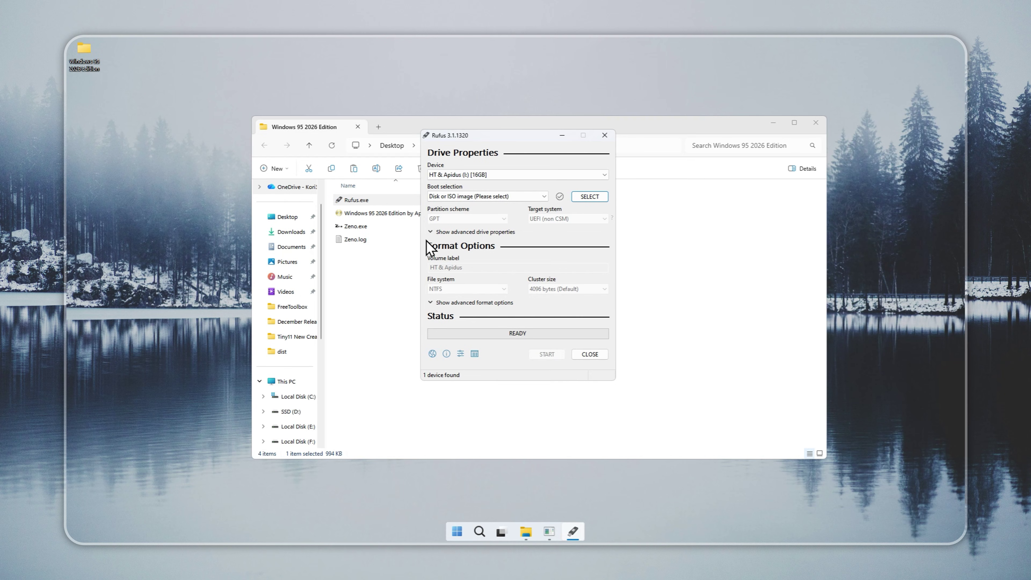
pyautogui.click(591, 198)
pyautogui.doubleClick(564, 218)
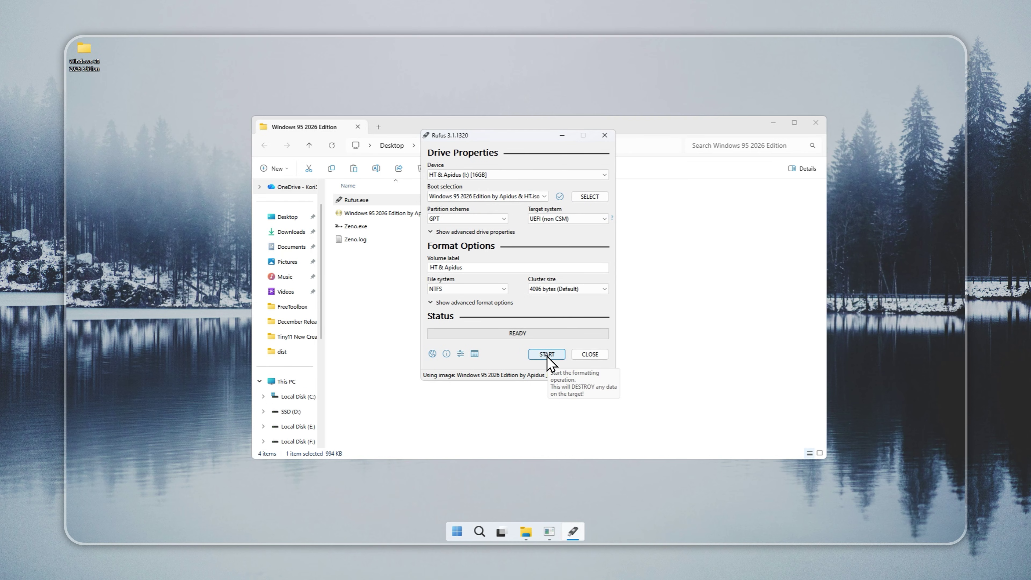
pyautogui.click(547, 355)
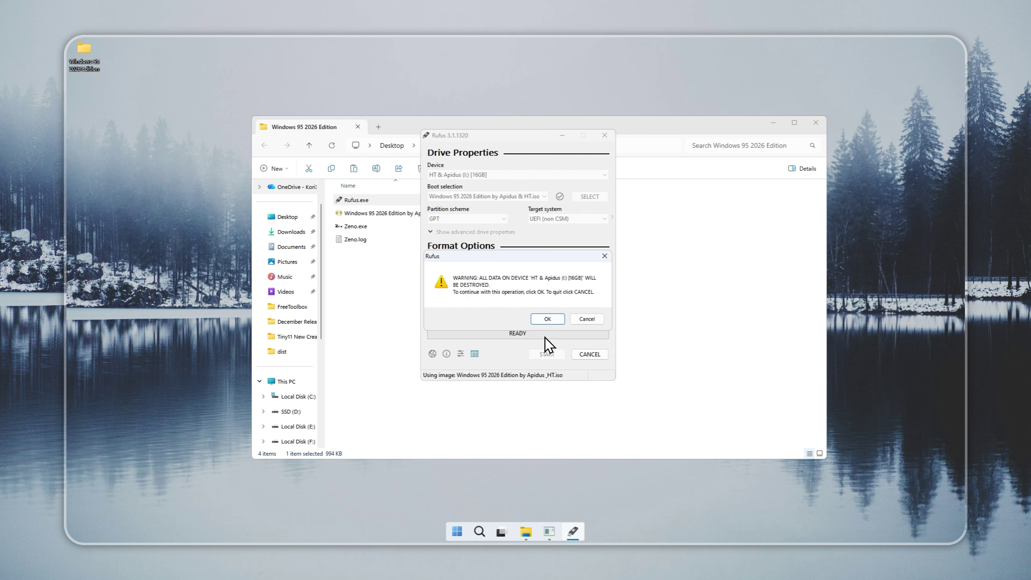
pyautogui.click(545, 319)
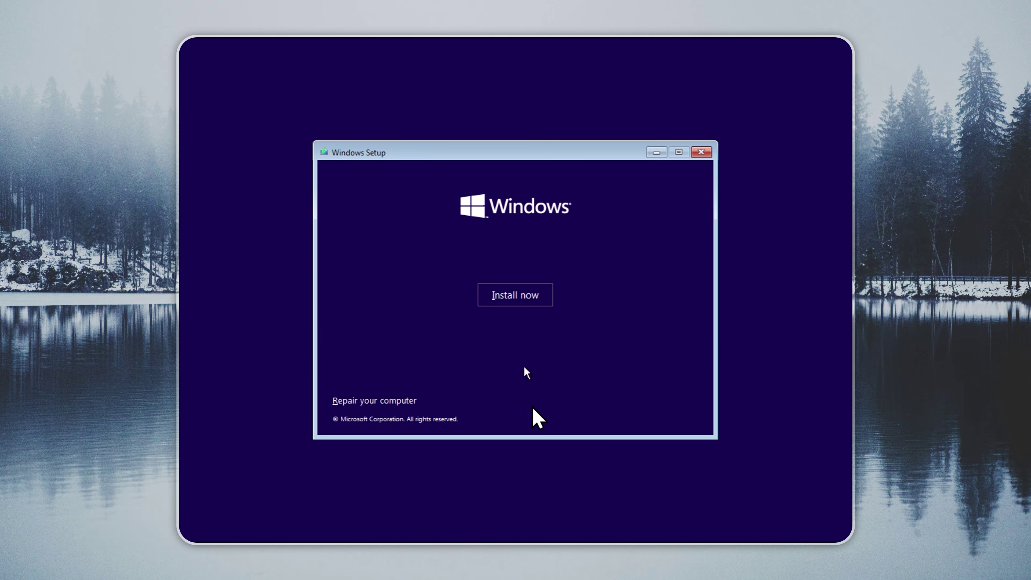
# Begin Windows Setup without a product key, accept the license, and choose a Custom install
pyautogui.click(518, 293)
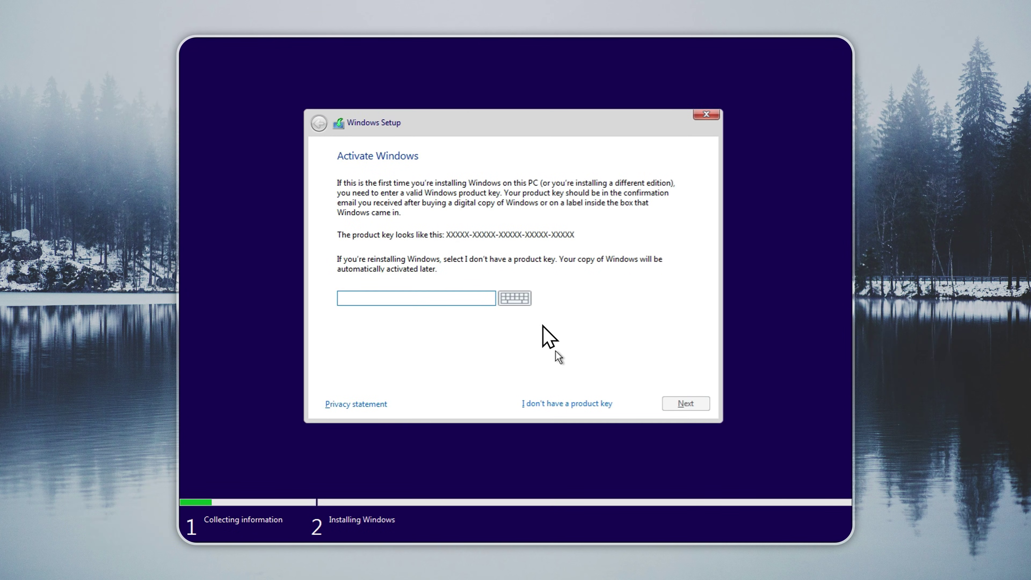
pyautogui.click(568, 405)
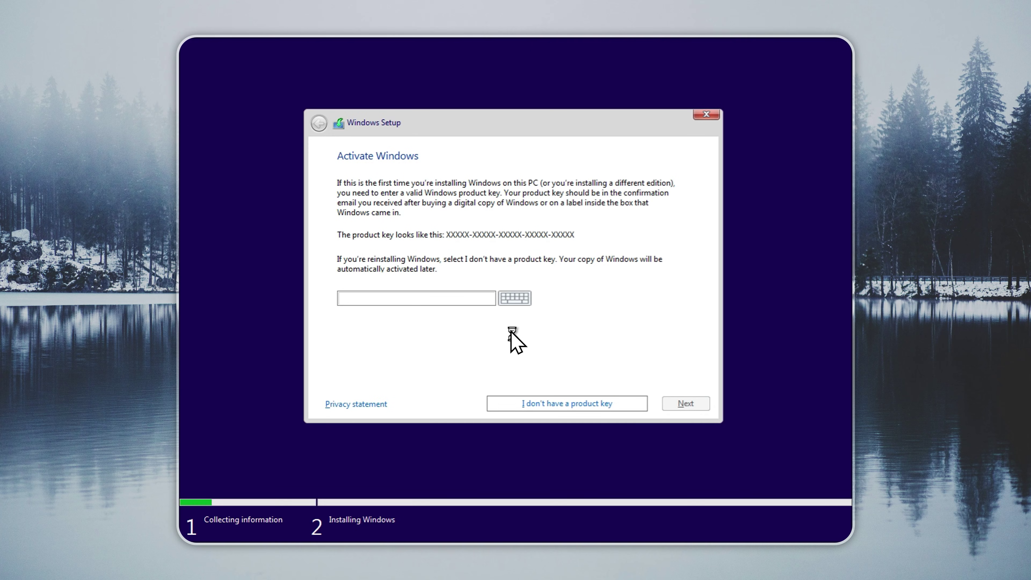
pyautogui.click(414, 374)
pyautogui.click(686, 404)
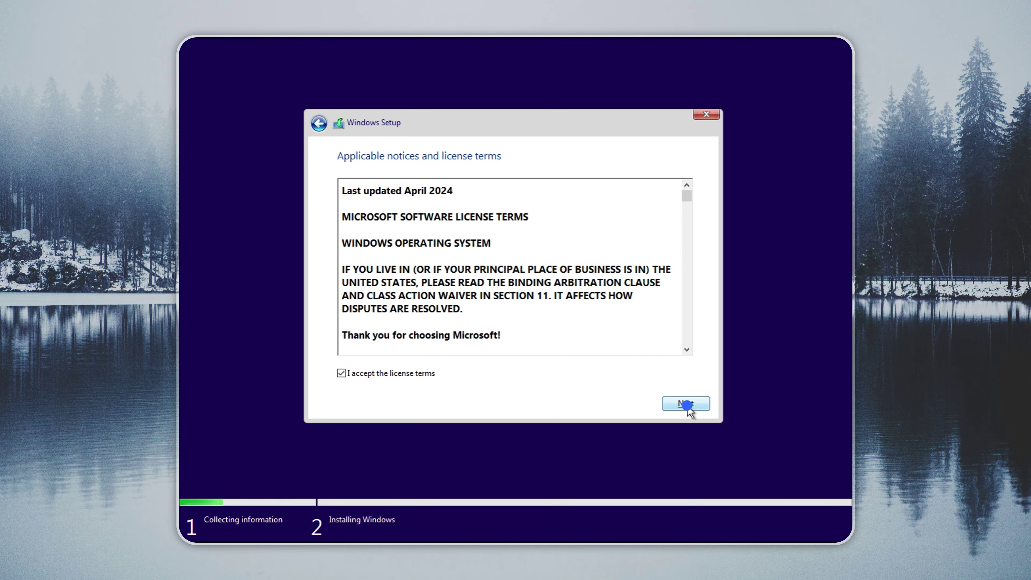
pyautogui.click(562, 294)
pyautogui.click(552, 261)
# Delete drive 0 partitions 3, 2 and 1
pyautogui.click(463, 321)
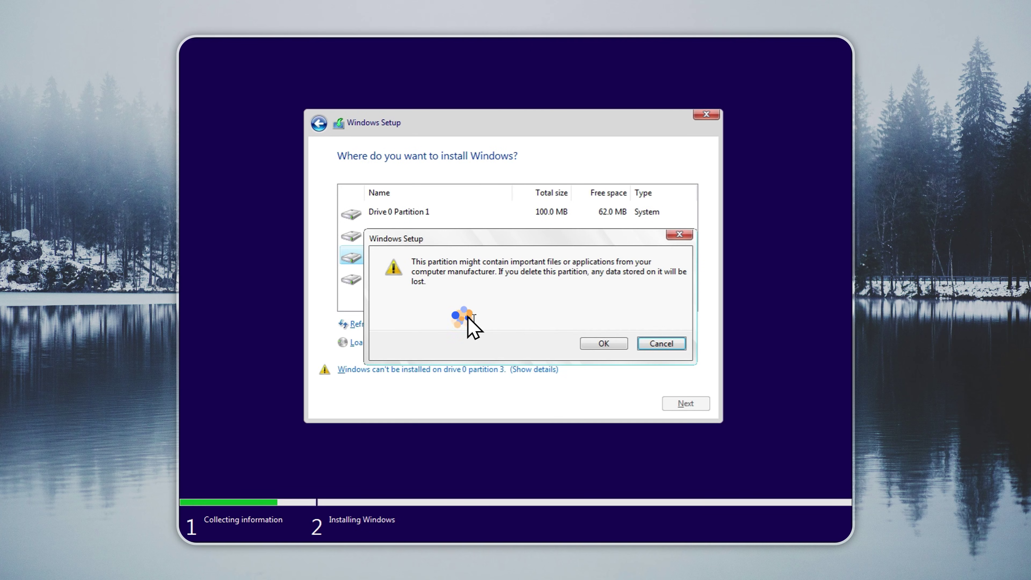
pyautogui.click(603, 343)
pyautogui.click(527, 237)
pyautogui.click(452, 324)
pyautogui.click(604, 343)
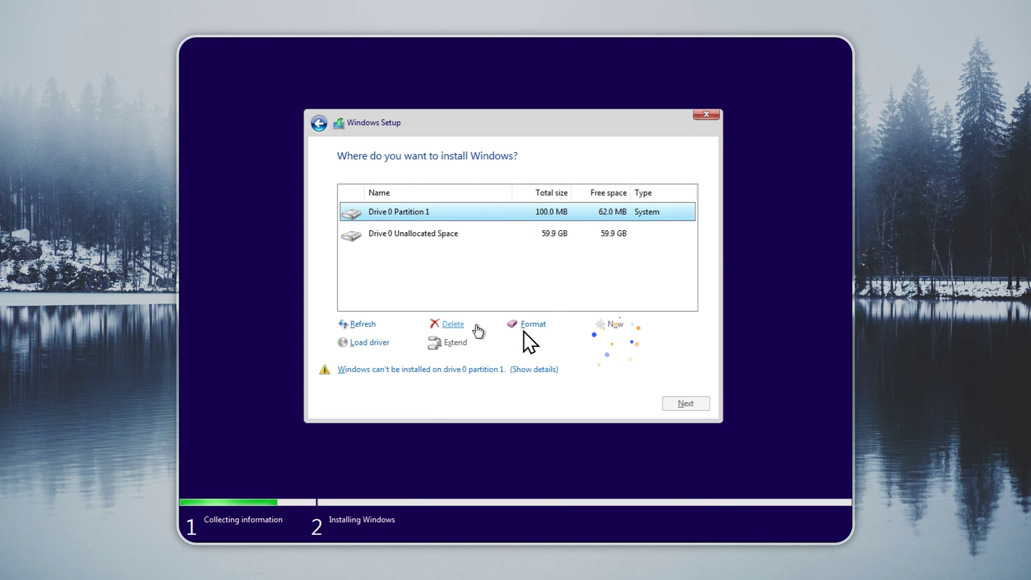
pyautogui.click(453, 324)
pyautogui.click(604, 343)
# Create a new 30000 MB partition, accept the system partitions, and start installing onto it
pyautogui.click(613, 323)
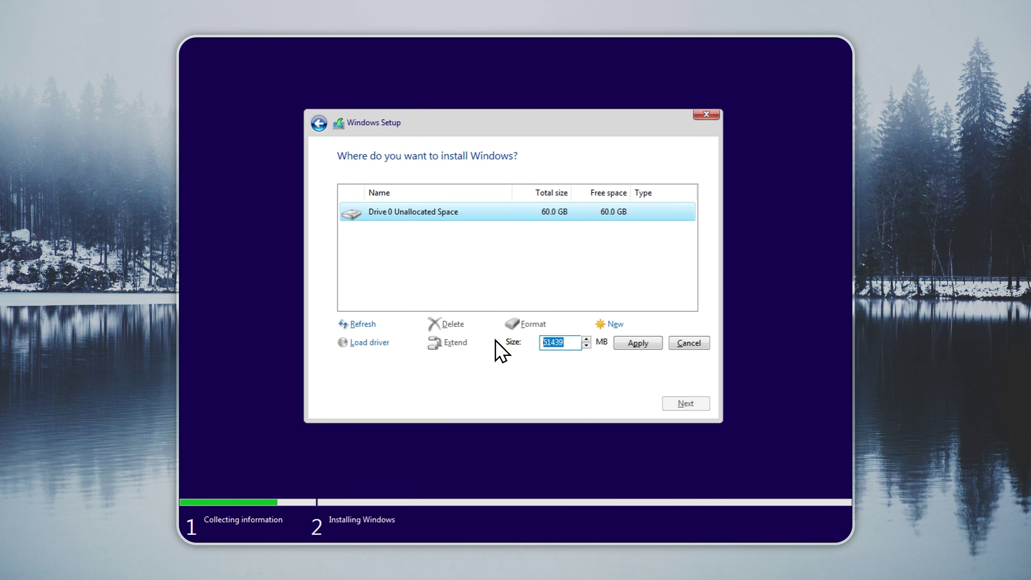
pyautogui.write('30000')
pyautogui.click(624, 344)
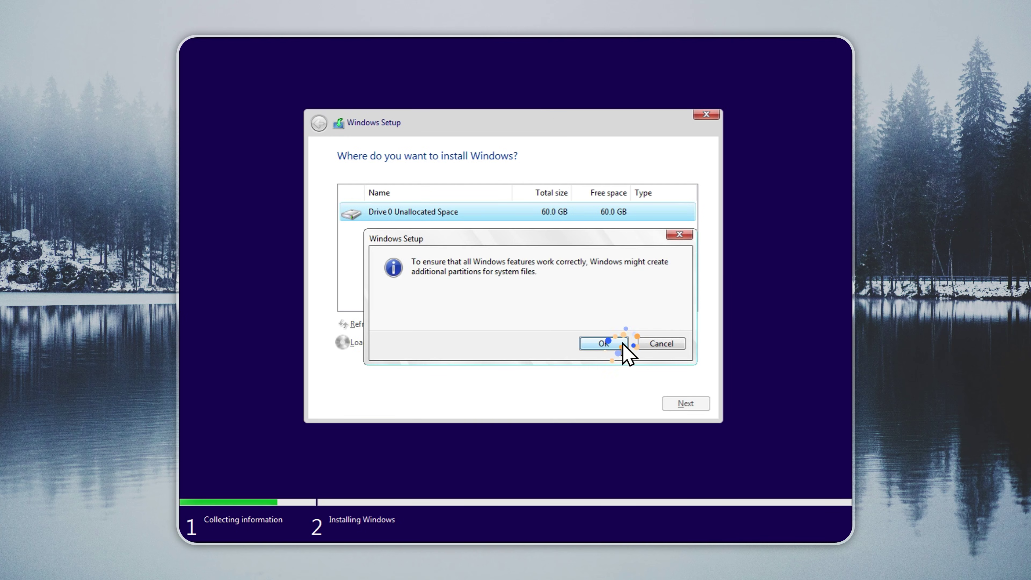
pyautogui.click(604, 343)
pyautogui.click(685, 403)
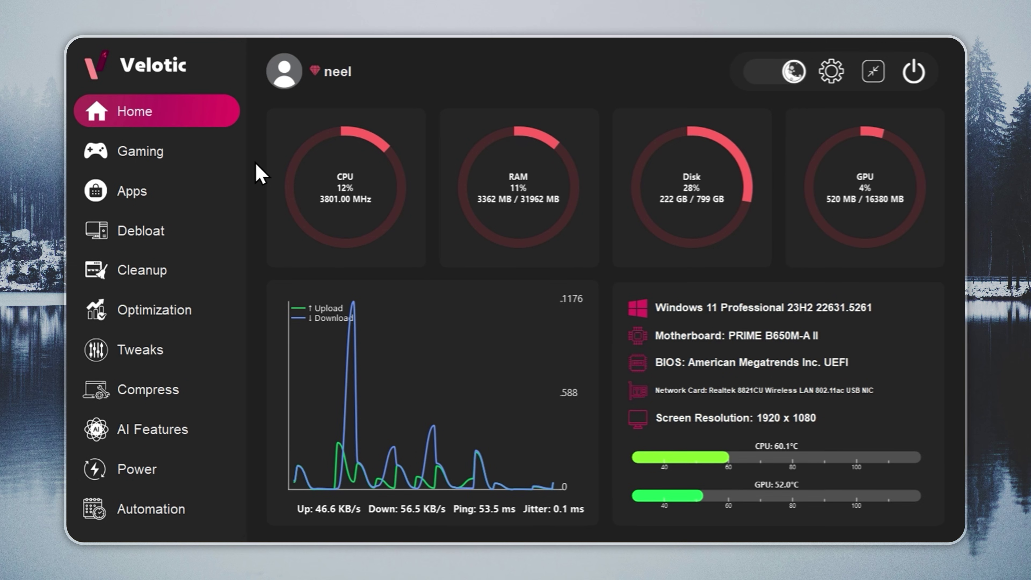
# Browse Velotic's Gaming, Cleanup, Optimization, Tweaks, Debloat, Apps, Power, Compress and AI Features pages
pyautogui.click(234, 161)
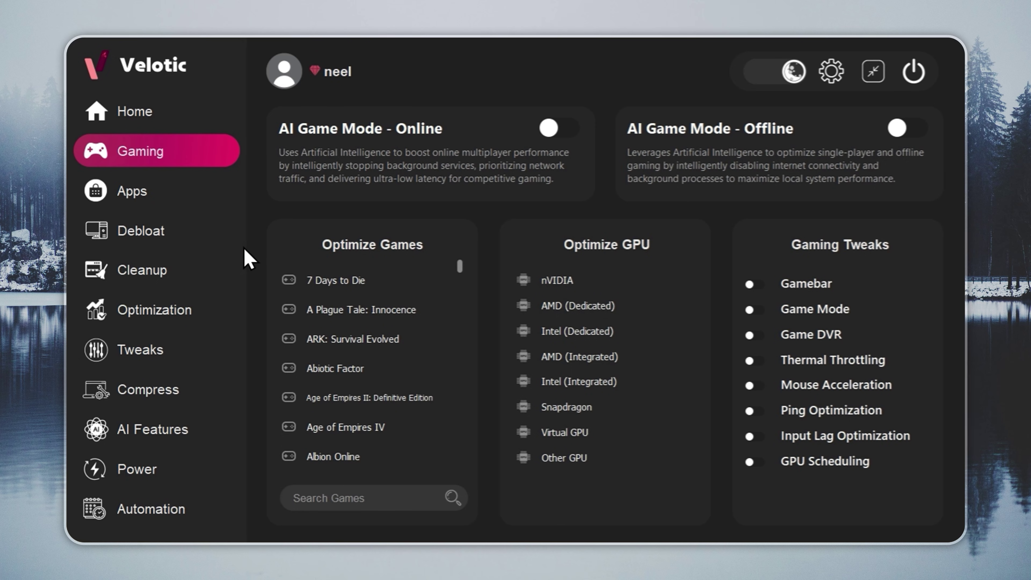
pyautogui.click(202, 285)
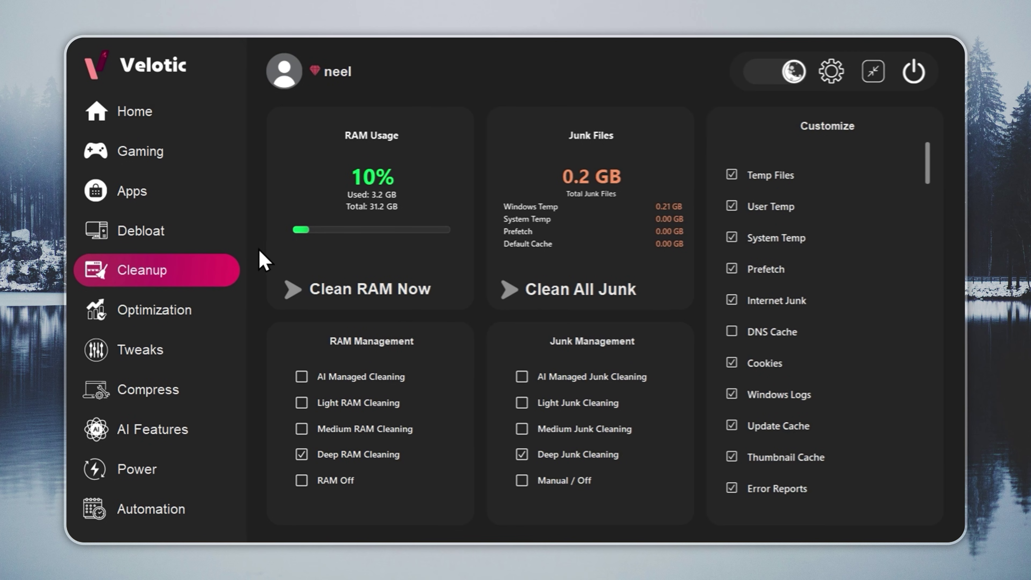
pyautogui.click(239, 302)
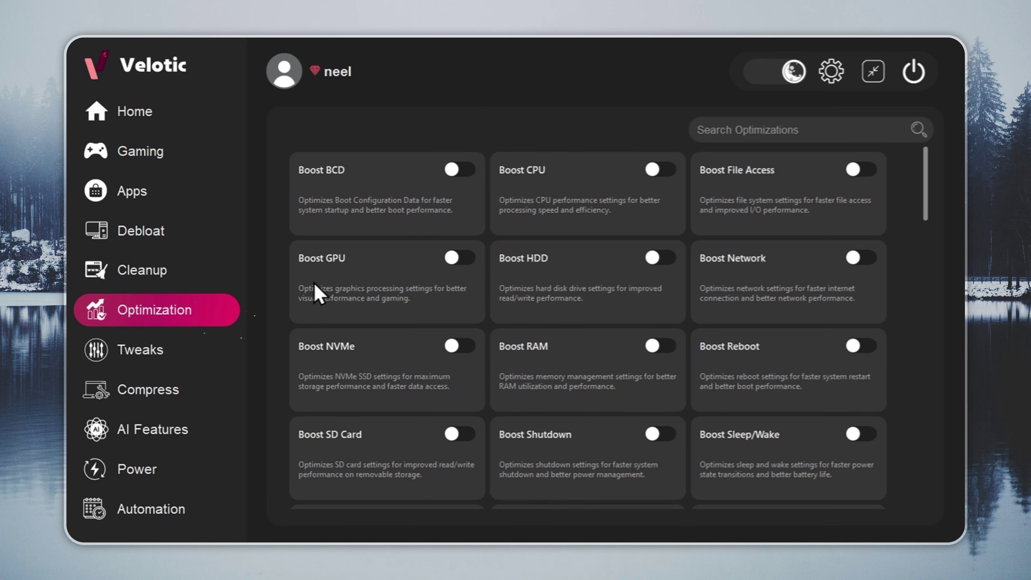
pyautogui.click(228, 359)
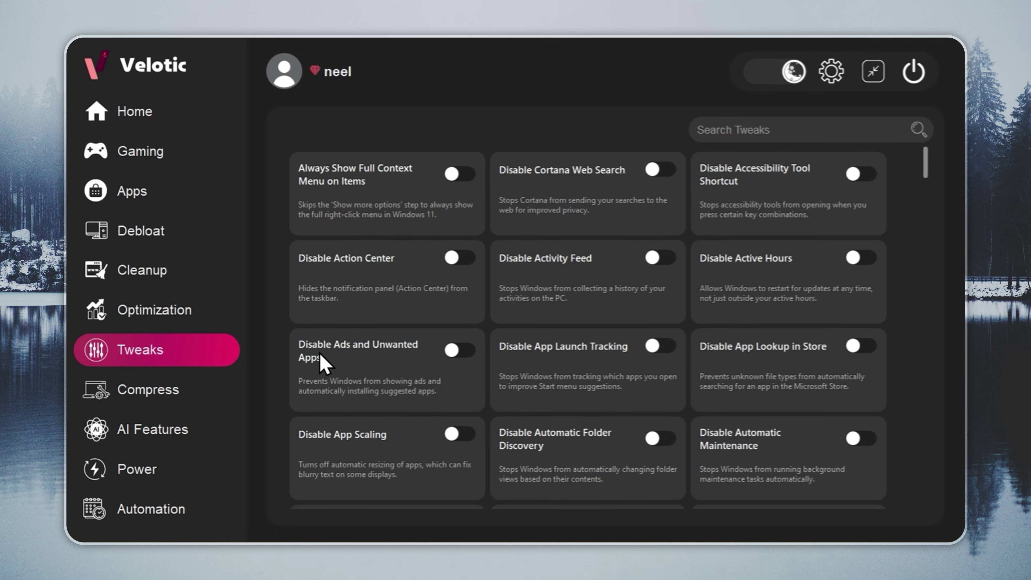
pyautogui.click(164, 243)
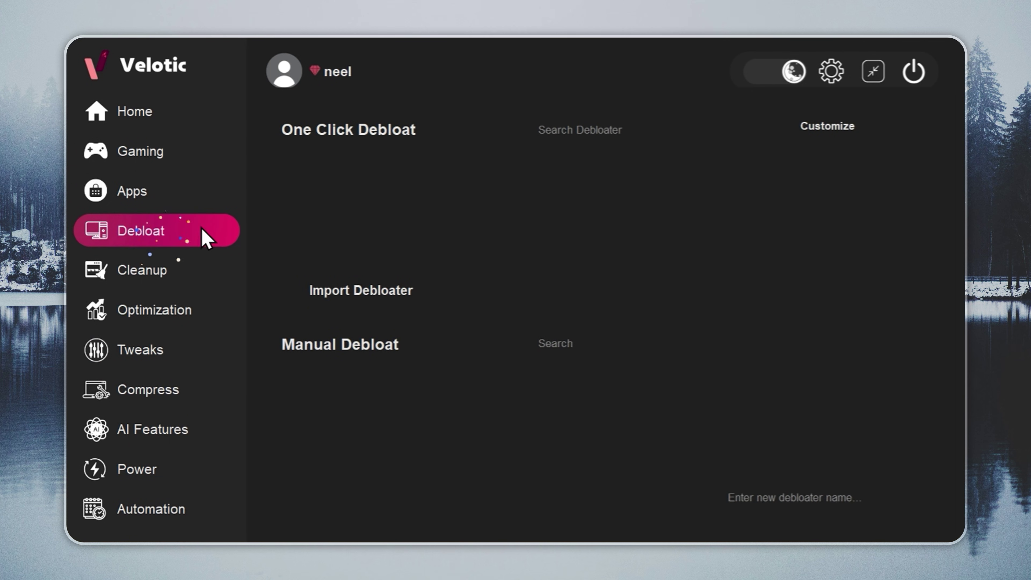
pyautogui.click(215, 196)
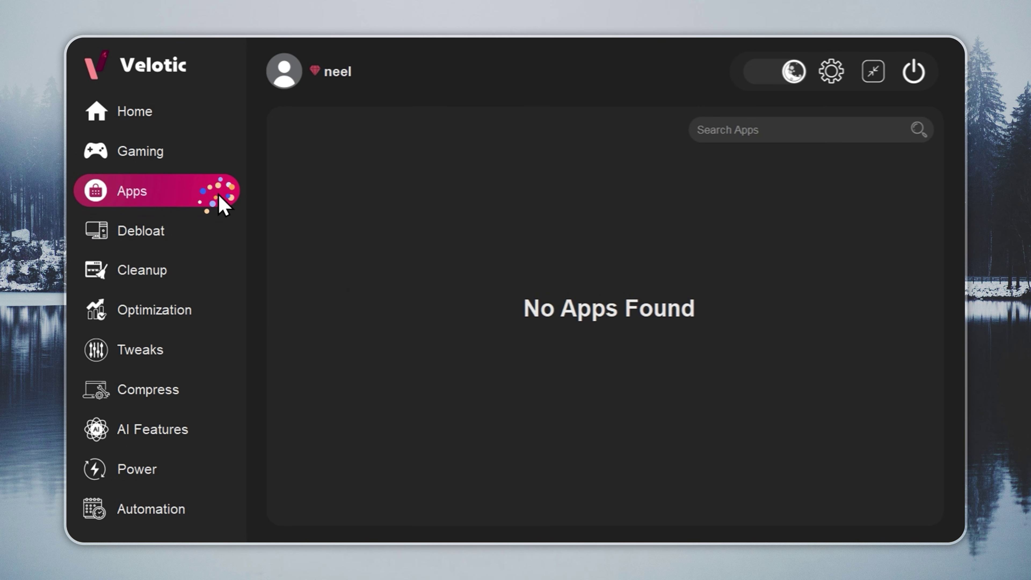
pyautogui.click(226, 471)
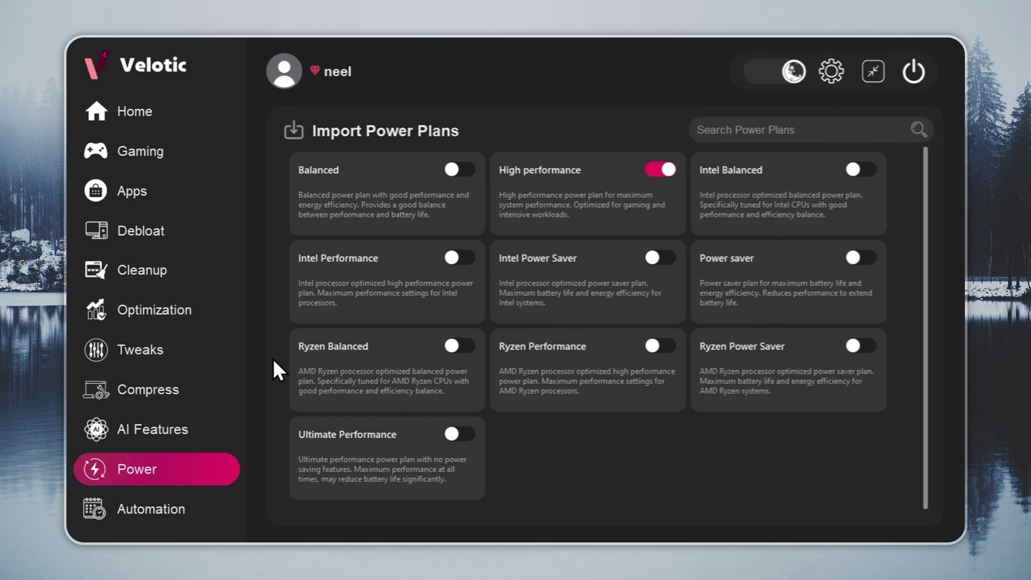
pyautogui.click(231, 392)
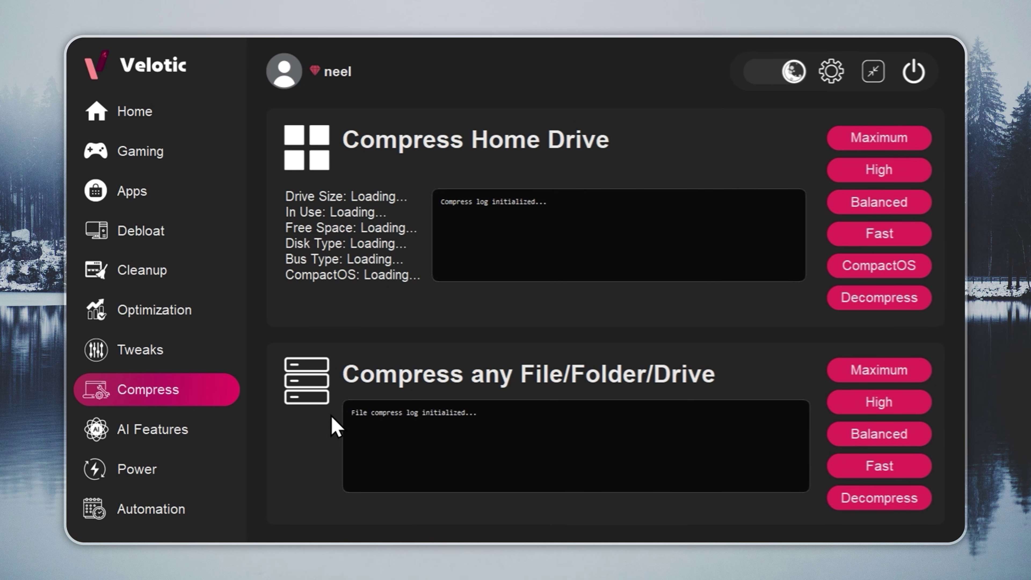
pyautogui.click(224, 437)
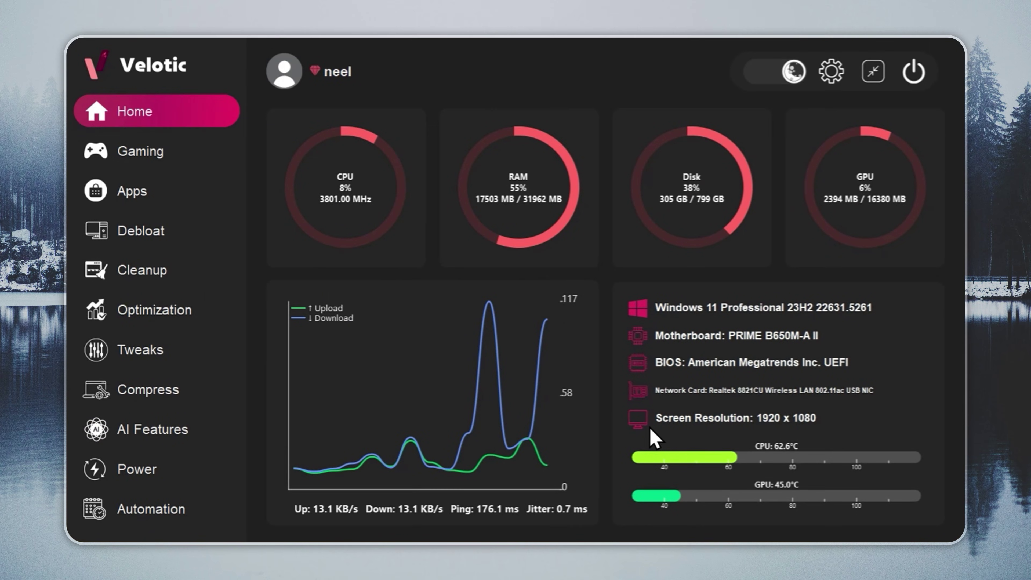
# Run the Tiny 11 one-click debloater from Velotic's Debloat page and acknowledge it finished
pyautogui.click(135, 229)
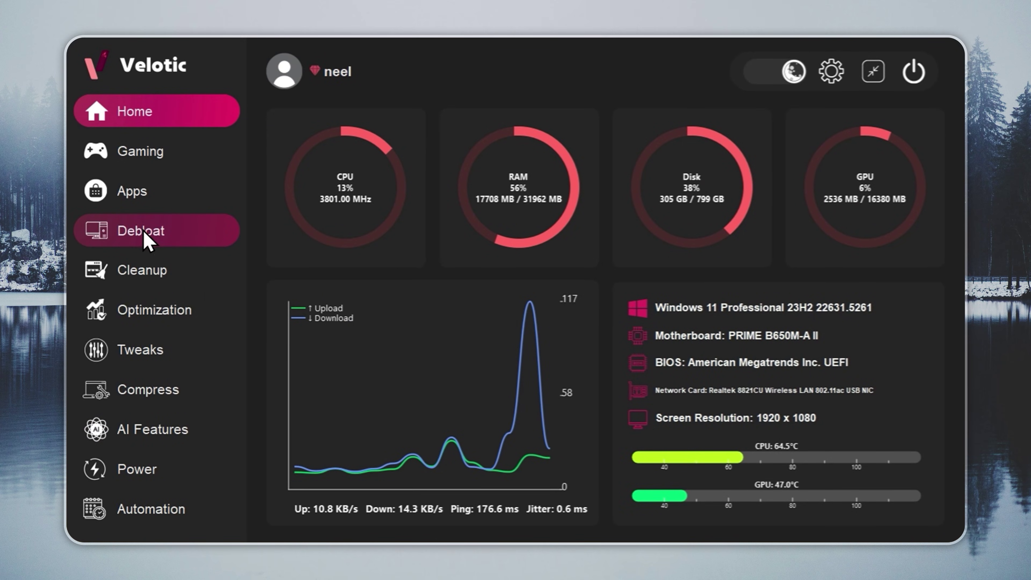
pyautogui.click(310, 180)
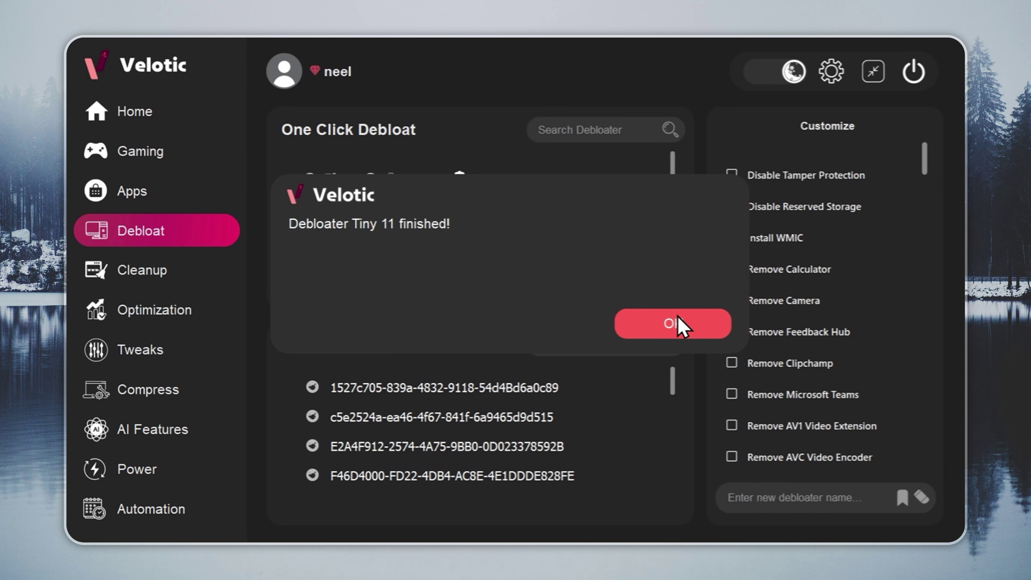
pyautogui.click(670, 325)
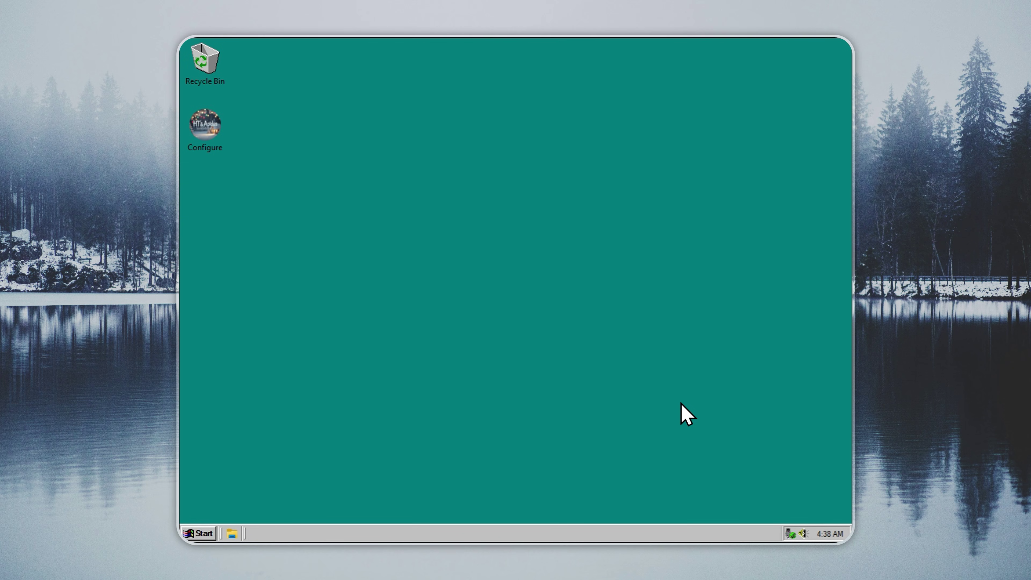
# Enable drive compression in the HT & Apidus Free Toolbox, confirm success, and close the toolbox
pyautogui.click(407, 391)
pyautogui.doubleClick(205, 124)
pyautogui.click(613, 334)
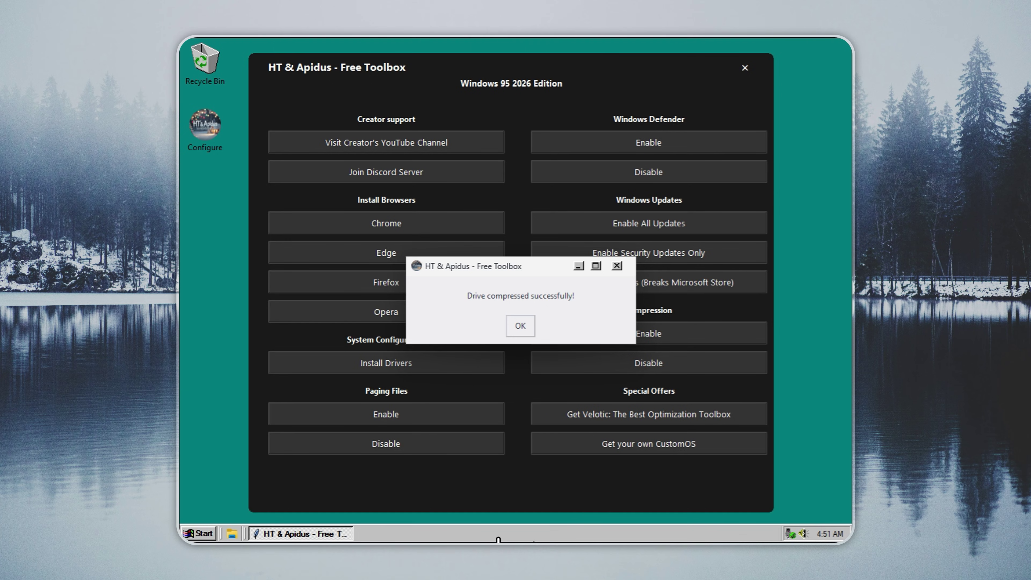
pyautogui.click(520, 325)
pyautogui.click(745, 67)
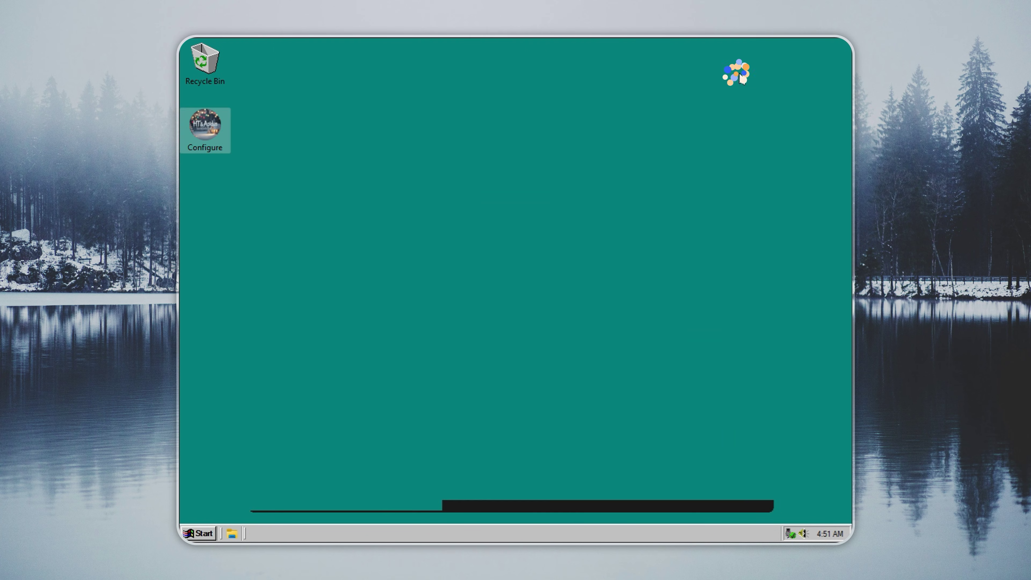
# View Local Disk (C:) properties from This PC, showing 21.5 GB free of 29.1 GB
pyautogui.click(231, 534)
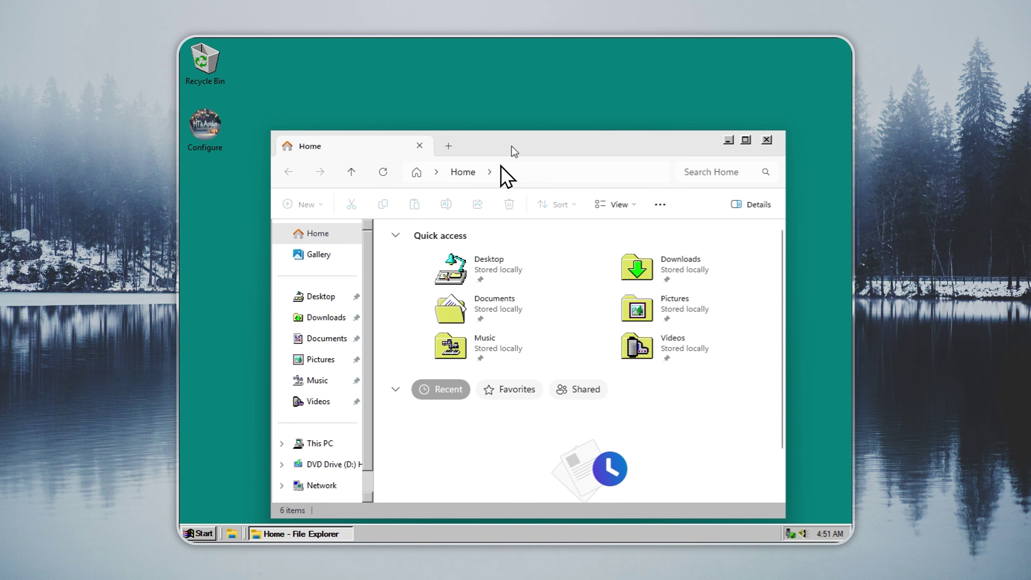
pyautogui.moveTo(499, 123); pyautogui.dragTo(465, 87)
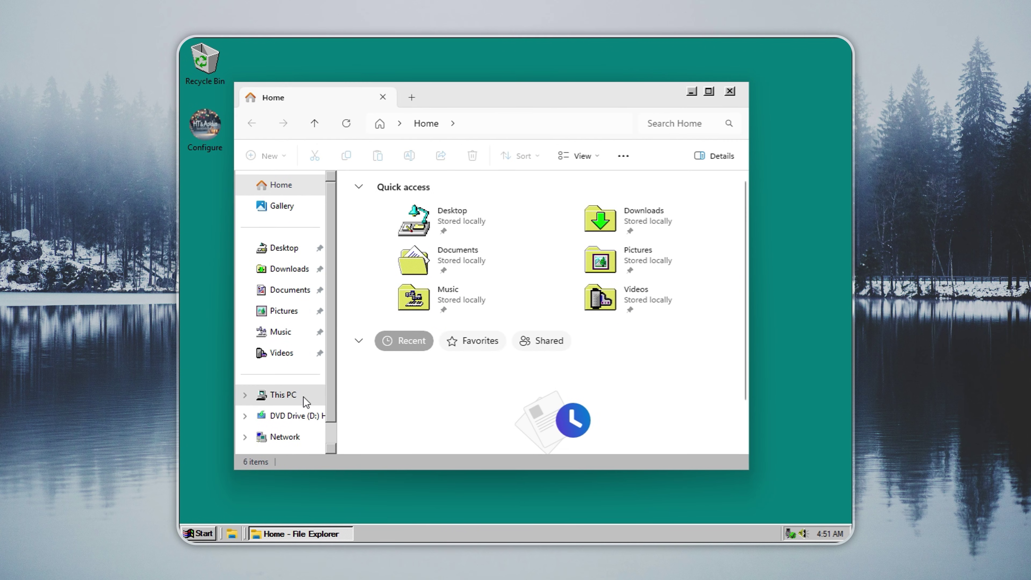
pyautogui.click(306, 400)
pyautogui.rightClick(414, 221)
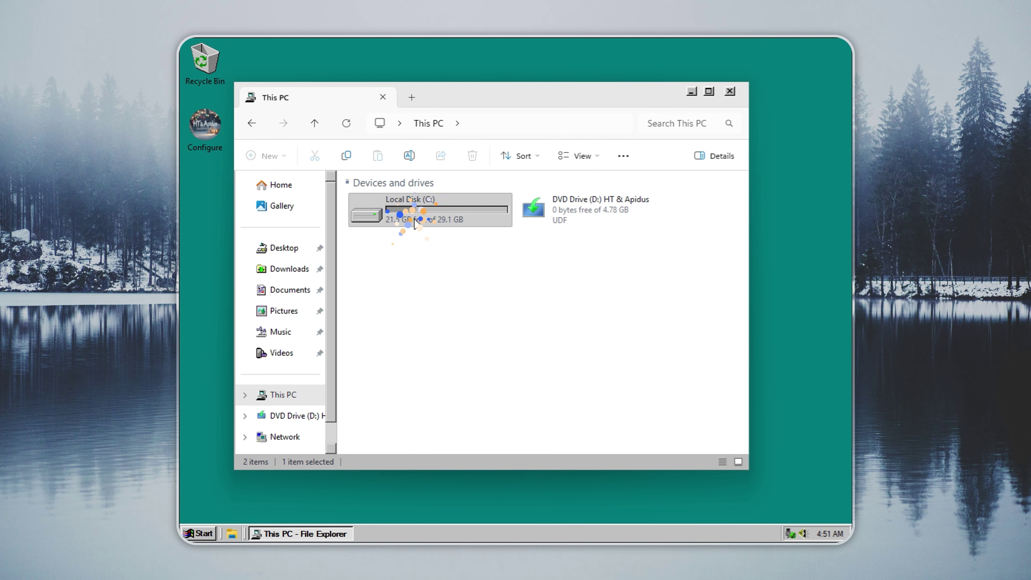
pyautogui.click(467, 415)
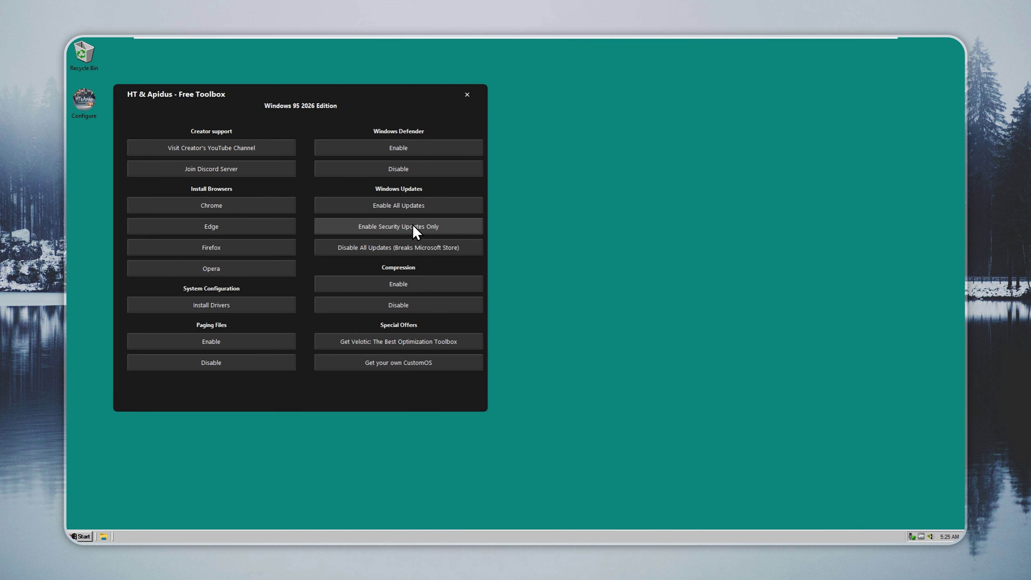
# Install Google Chrome, then open the creator's YouTube channel in Chrome without signing in
pyautogui.click(204, 209)
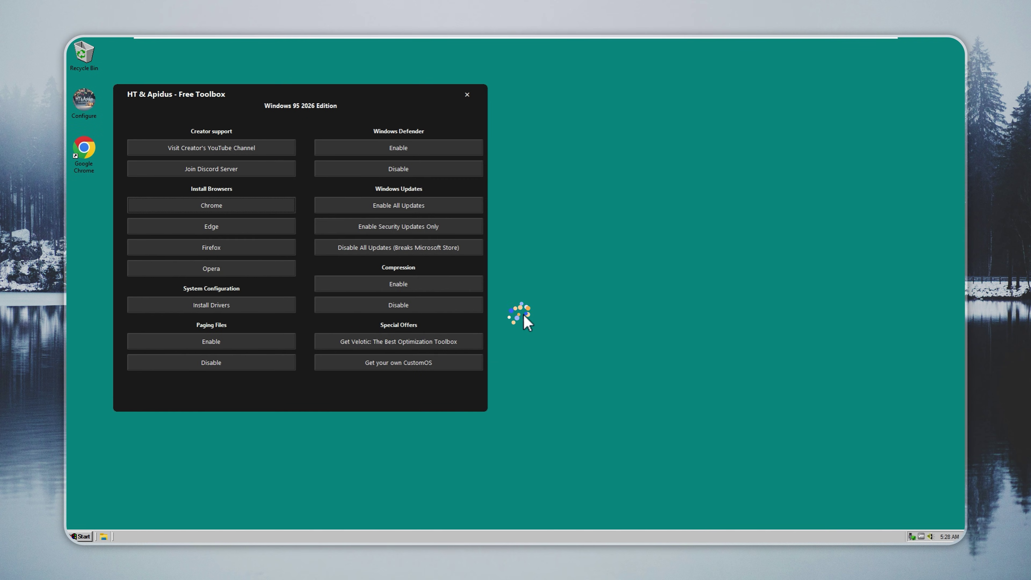
pyautogui.click(271, 147)
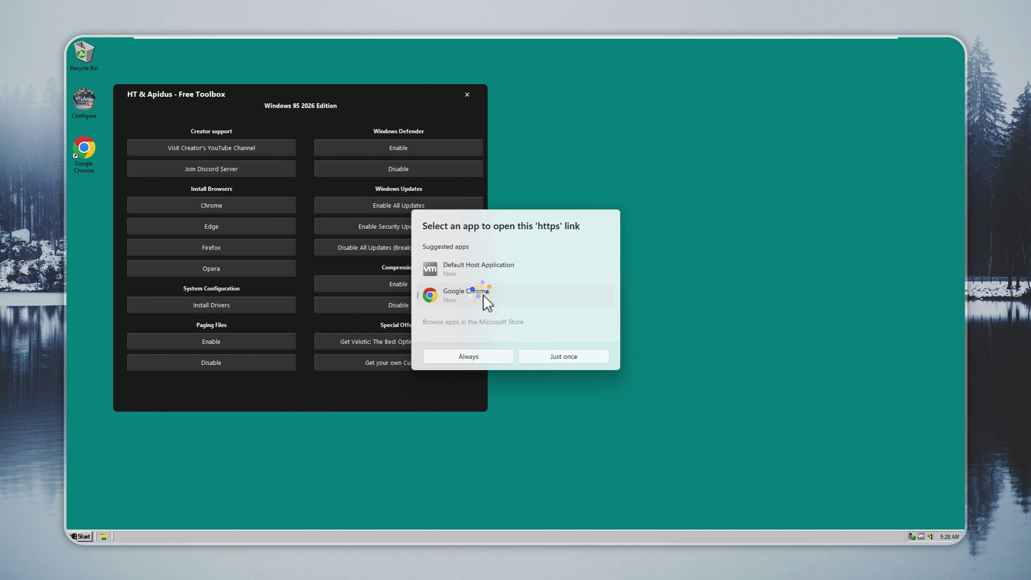
pyautogui.click(475, 357)
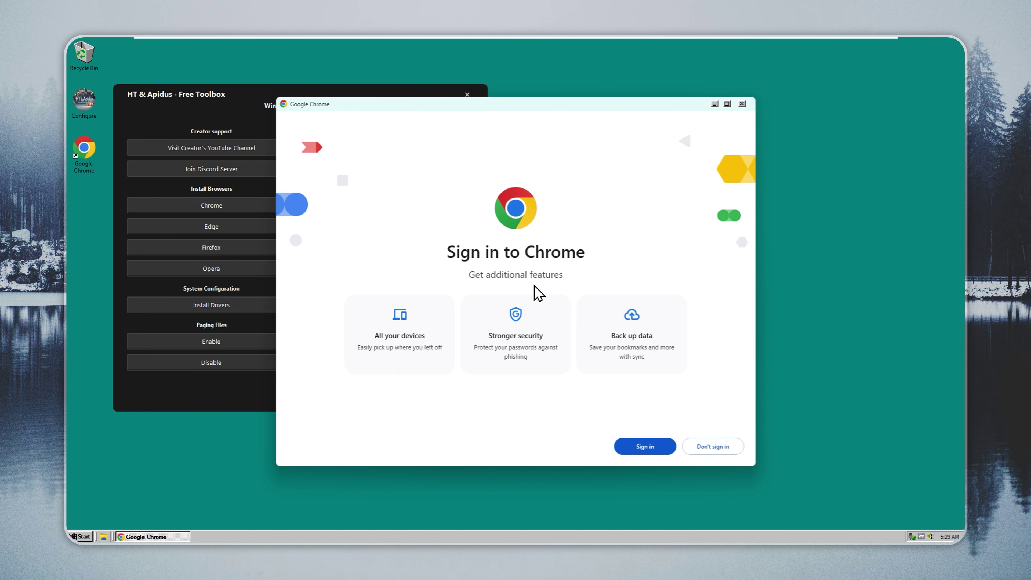
pyautogui.click(712, 447)
pyautogui.click(467, 67)
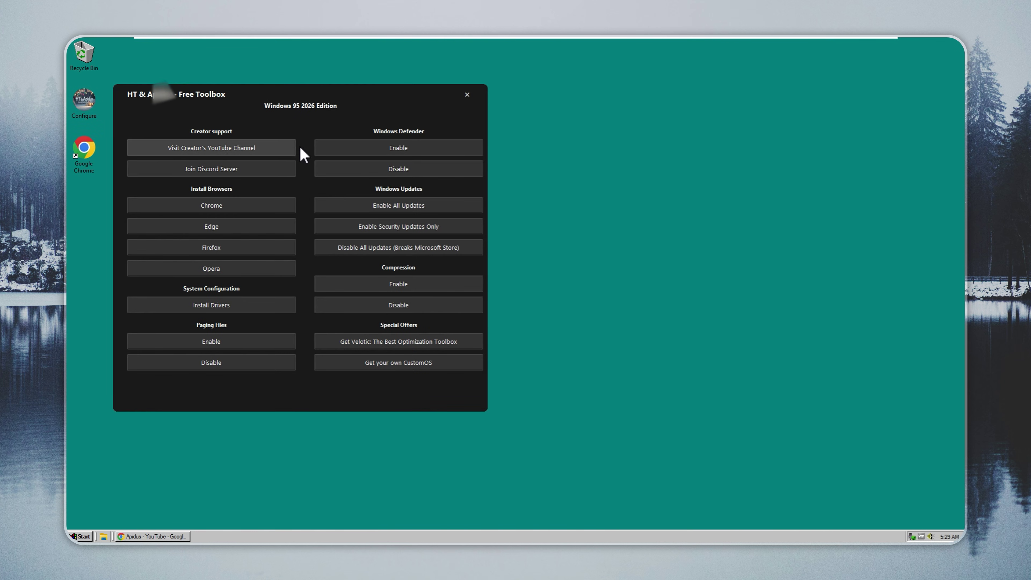
# Open the creator's Discord server invite and return to the toolbox
pyautogui.click(284, 150)
pyautogui.click(455, 52)
pyautogui.click(231, 169)
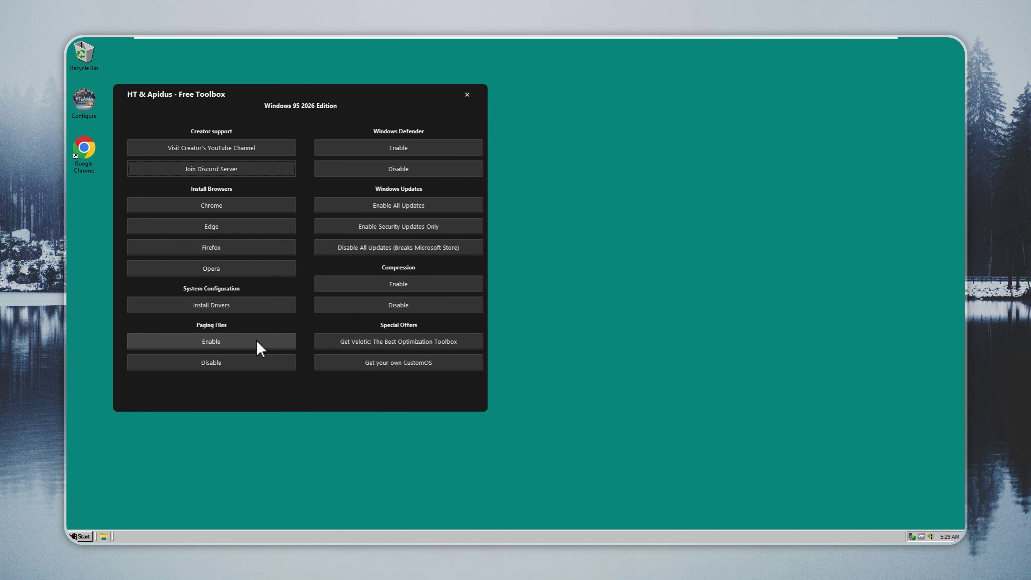
# Enable paging files and acknowledge the 'Paging files enabled successfully!' message
pyautogui.click(248, 341)
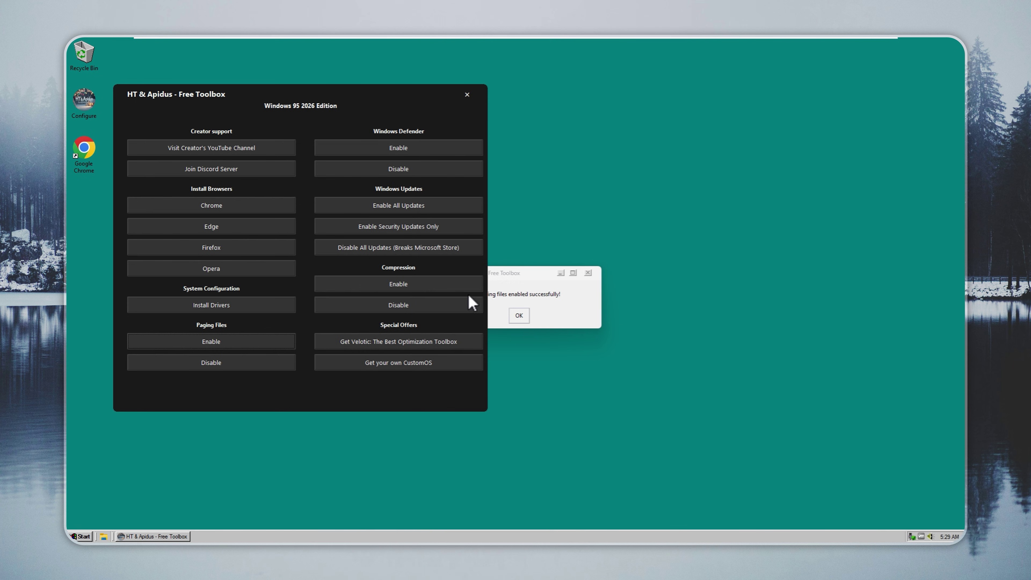
pyautogui.click(516, 288)
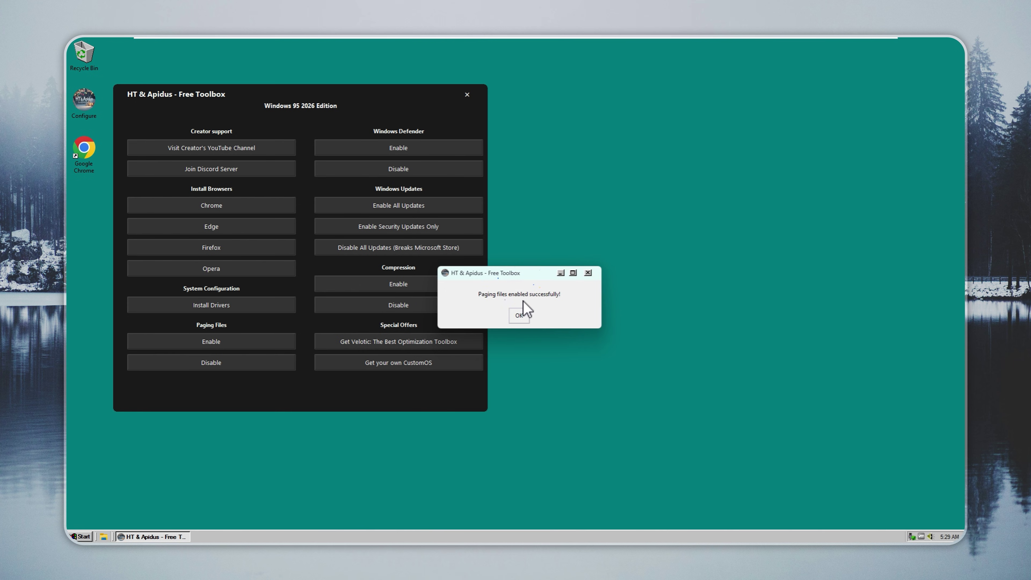
pyautogui.click(524, 313)
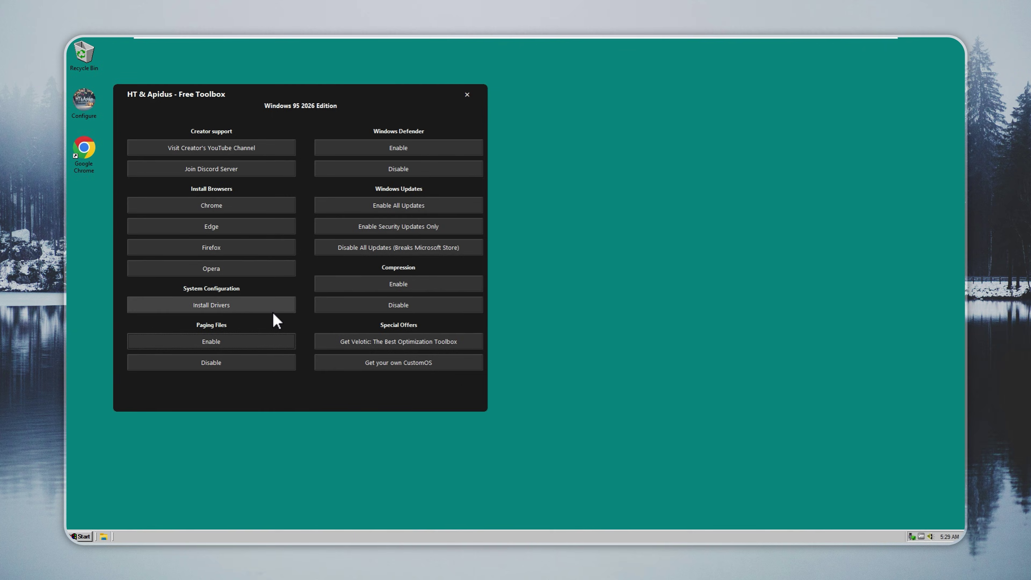
# Scan with Driver Booster, updating the two monitor drivers and 11 game components (13 total)
pyautogui.click(272, 311)
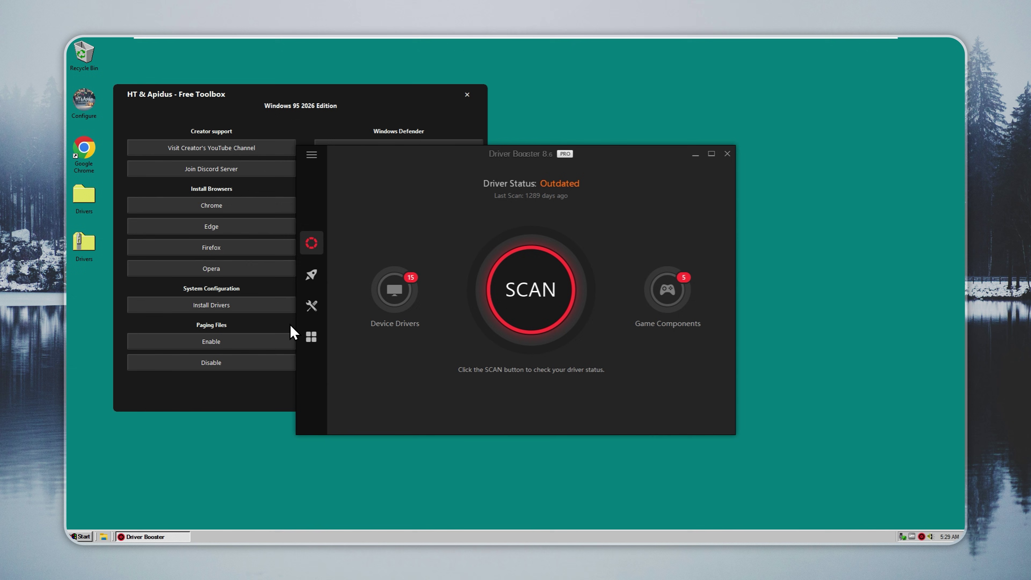
pyautogui.click(548, 294)
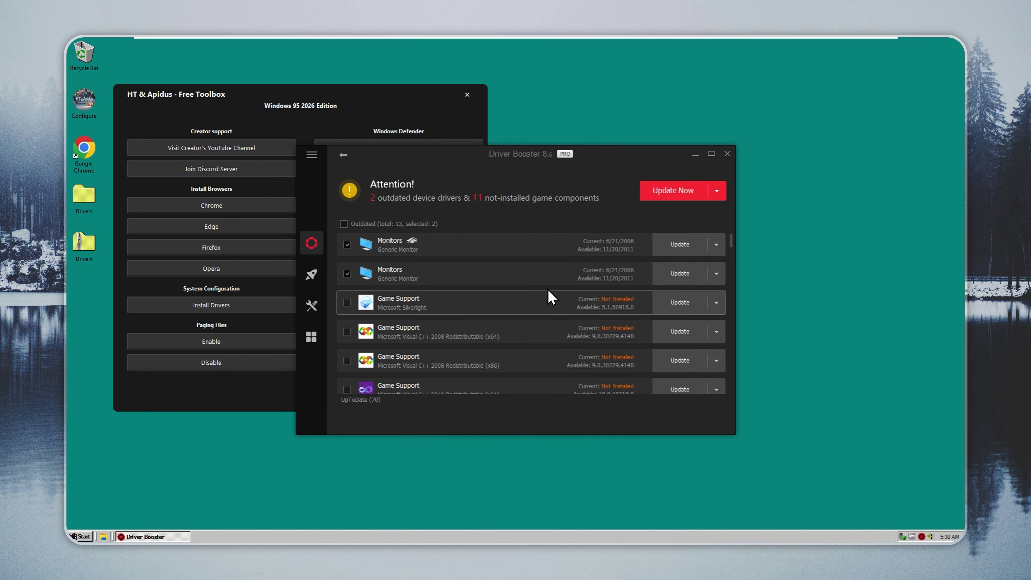
pyautogui.click(674, 196)
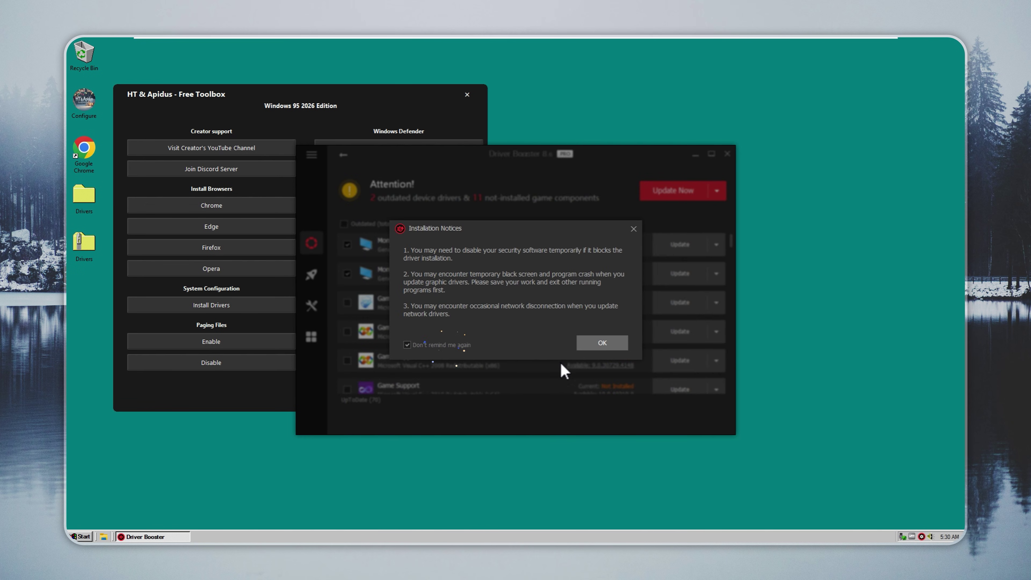
pyautogui.click(604, 343)
pyautogui.click(568, 323)
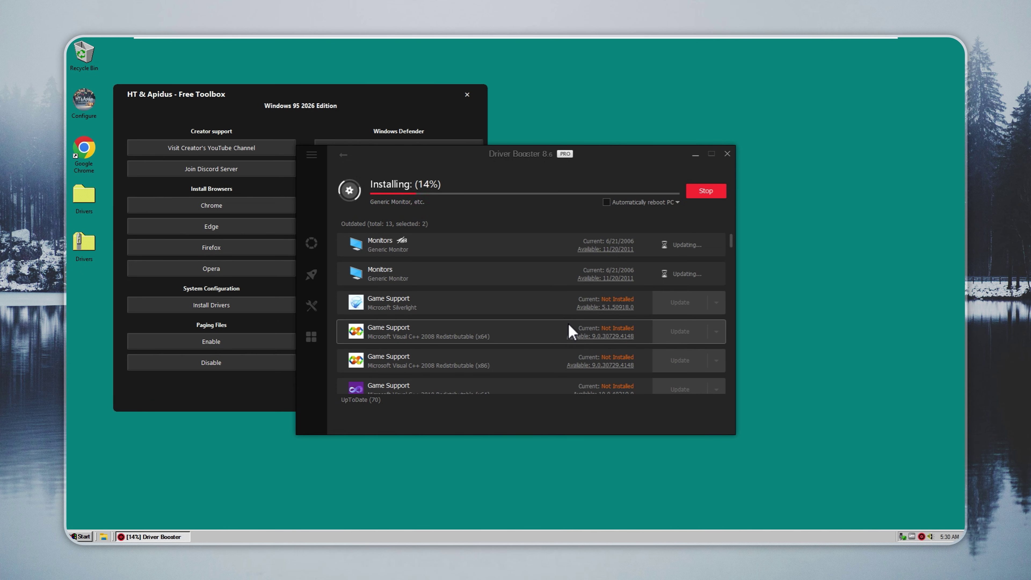
pyautogui.click(674, 195)
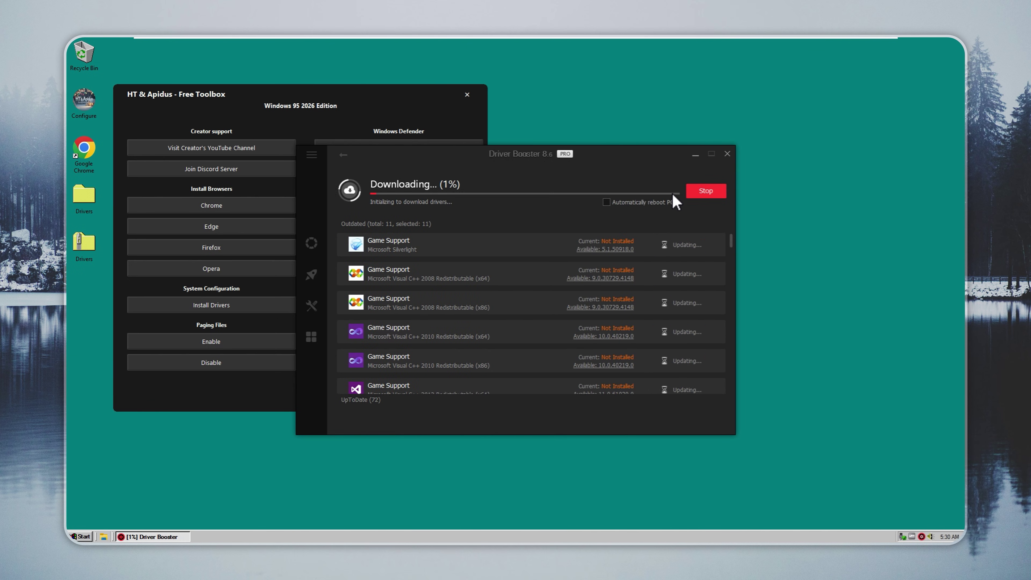
pyautogui.click(565, 322)
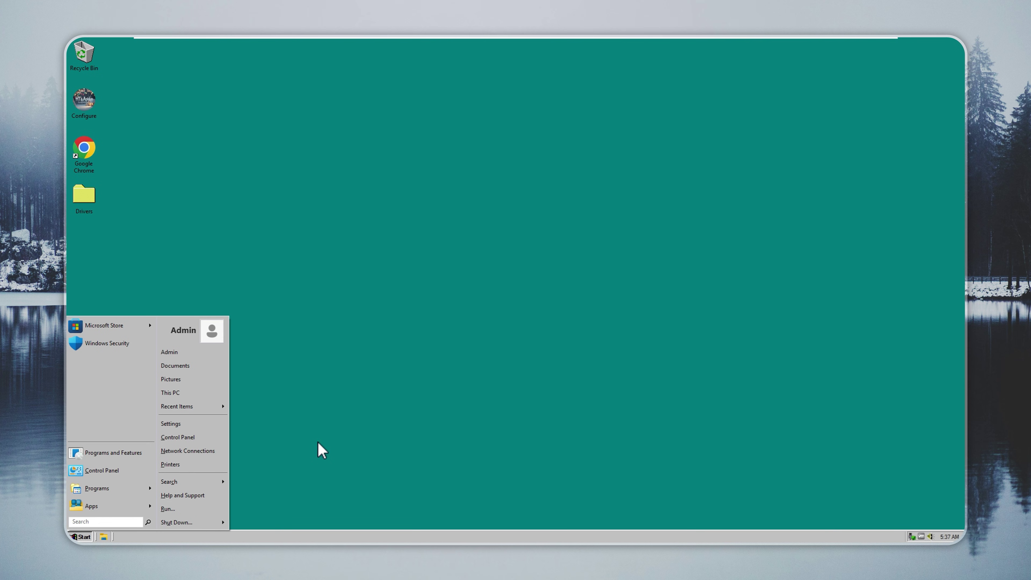
# Close the Start menu, leaving Recycle Bin, Configure, Google Chrome and Drivers on the desktop
pyautogui.click(72, 539)
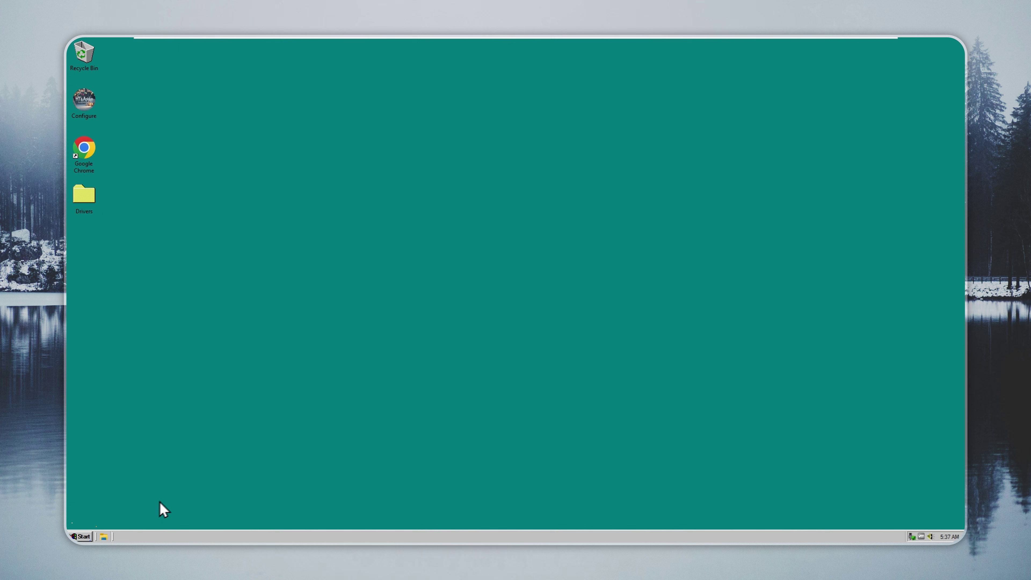